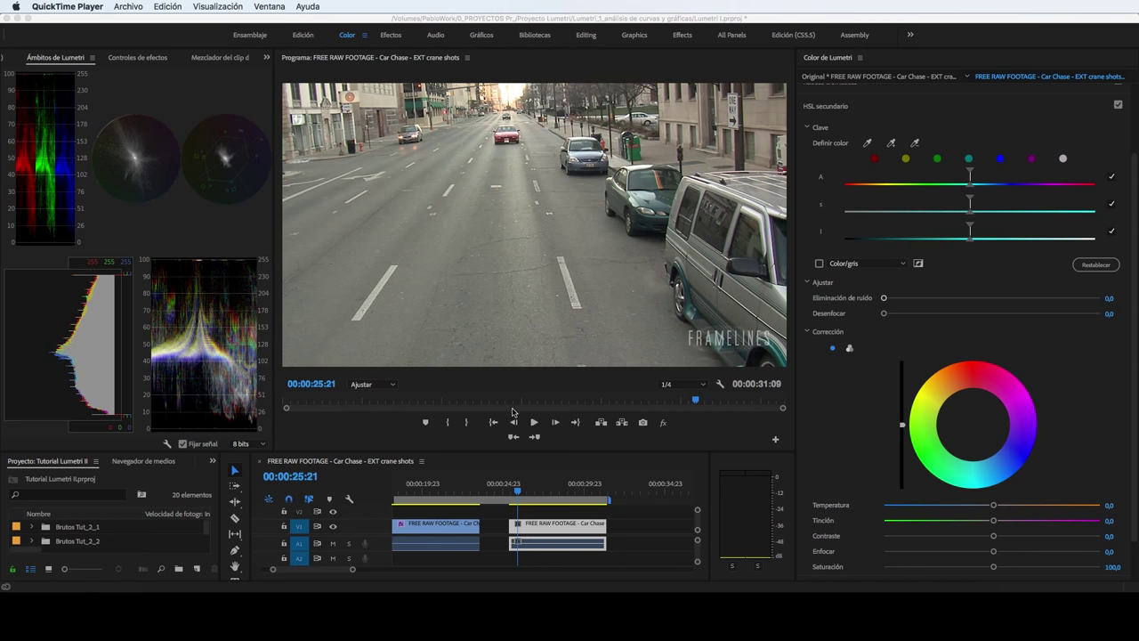
- Scrub the playhead to 00:00:29:21, where the red car is large, and collapse HSL Secondary
left_click(521, 494)
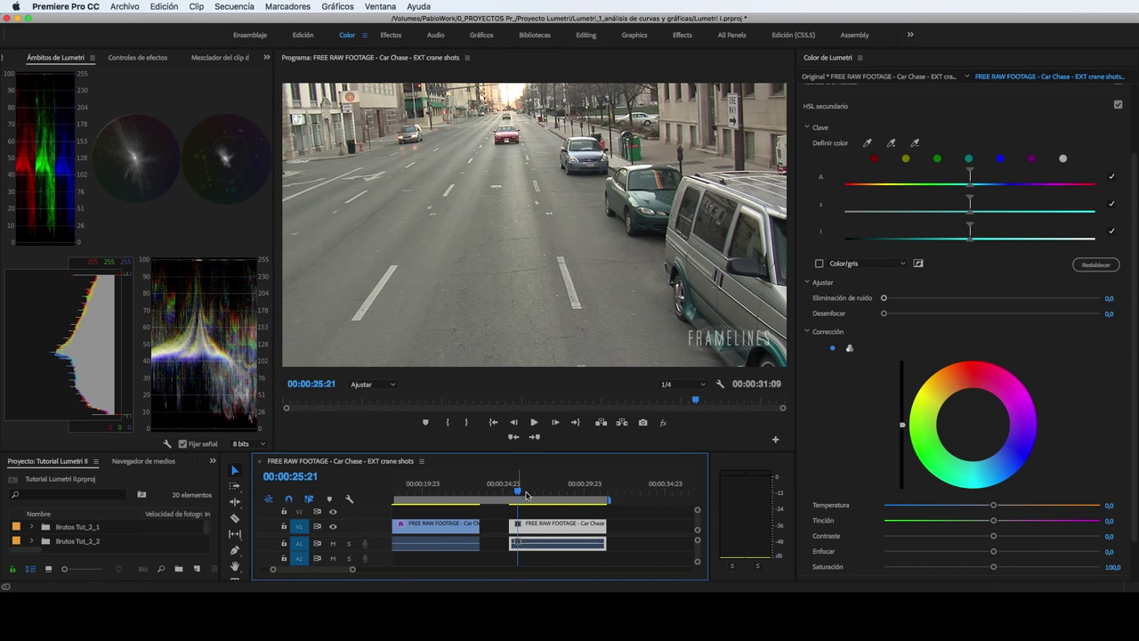
mouse_move(522, 492)
left_mouse_down()
mouse_move(582, 509)
mouse_move(559, 505)
left_mouse_up()
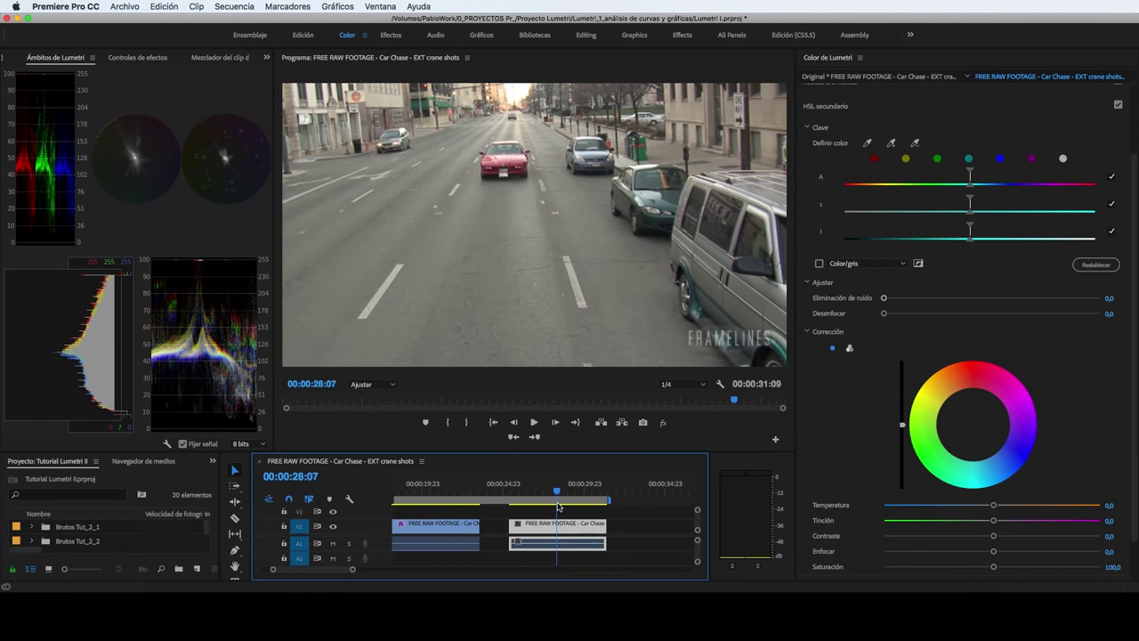
left_click_drag(559, 505, 581, 505)
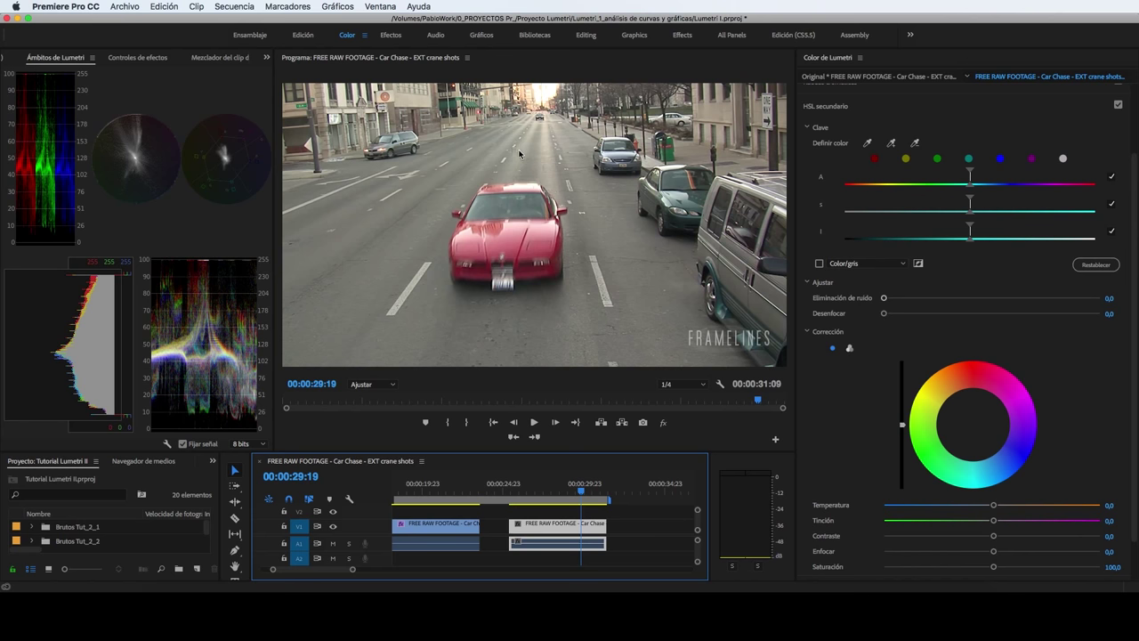
left_click_drag(583, 492, 585, 497)
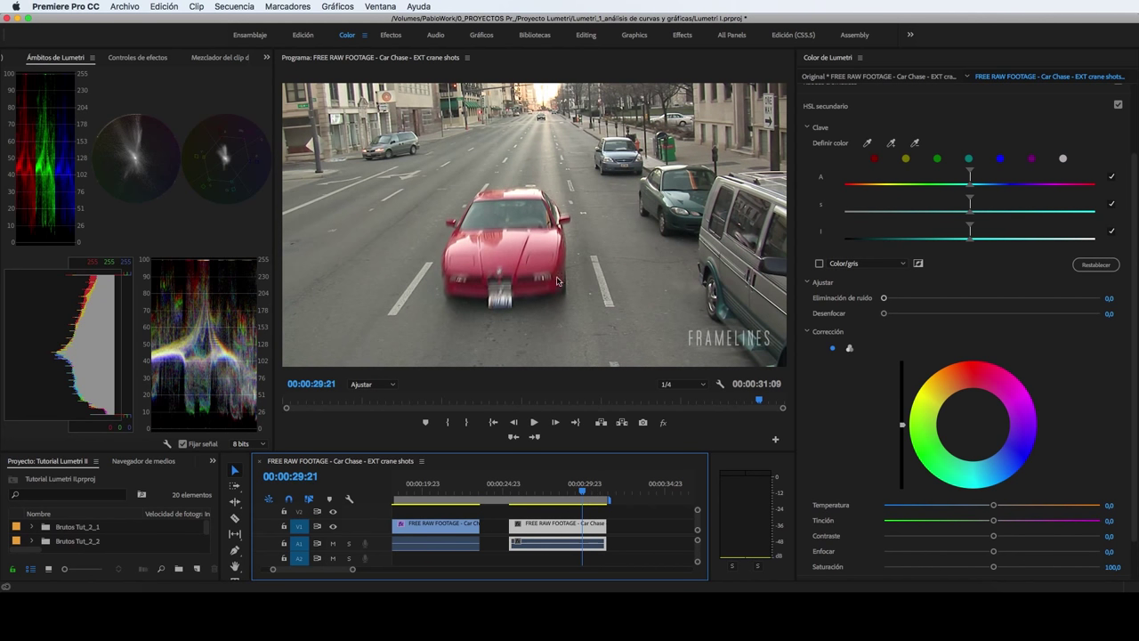
left_click(853, 107)
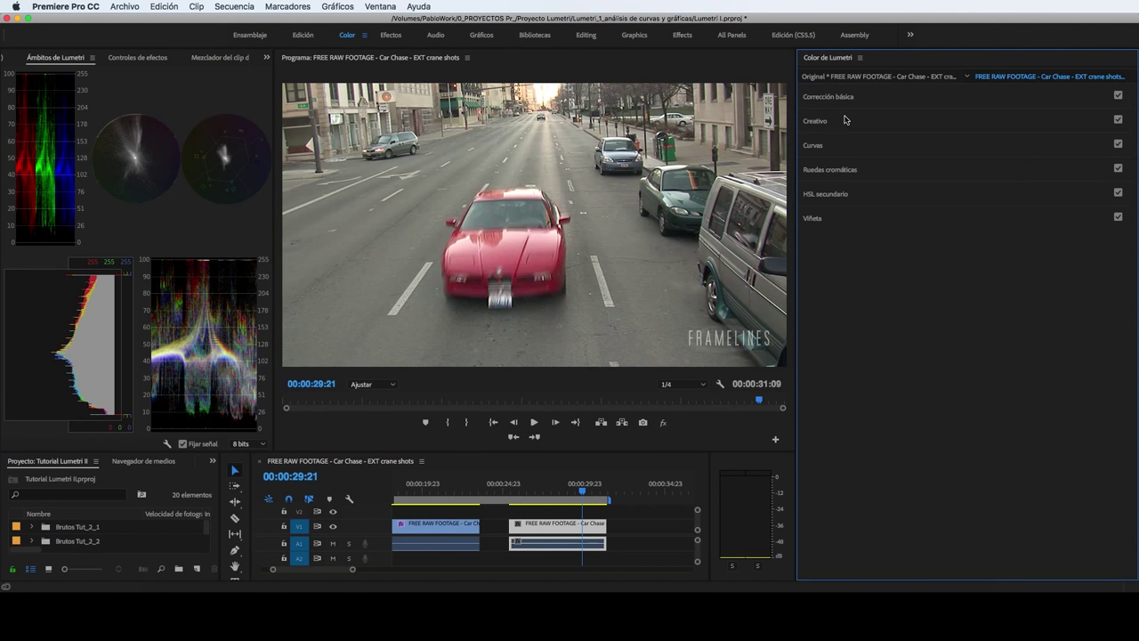
- Expand HSL Secondary and sample the red car with the Set Color eyedropper to key its reds
left_click(861, 194)
scroll(1014, 323, "down", 3)
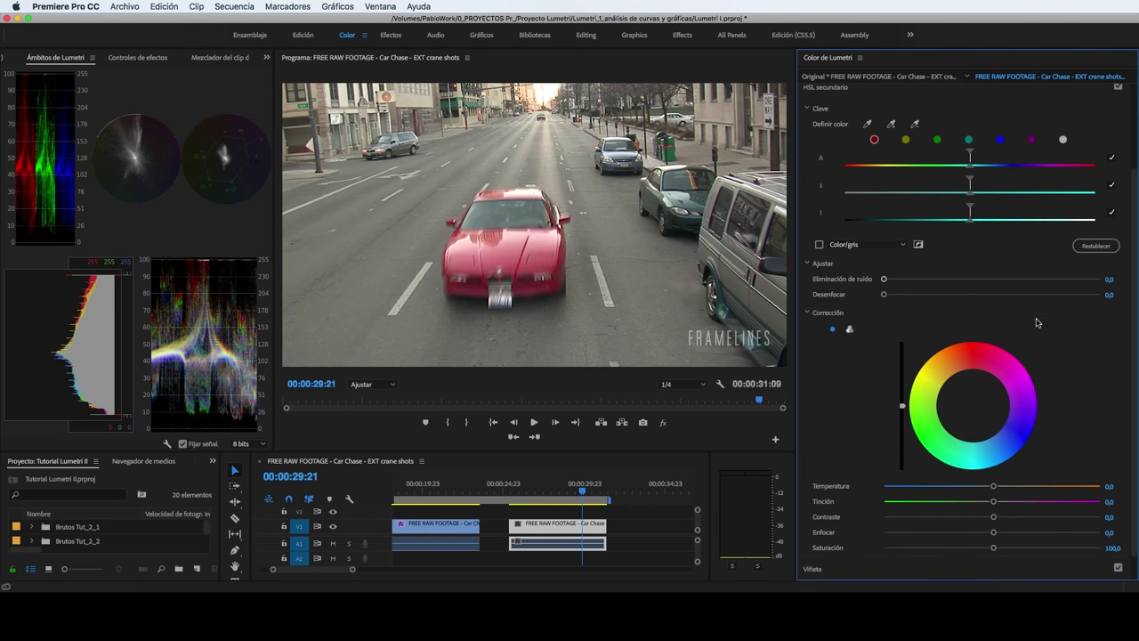
left_click(868, 126)
left_click(514, 255)
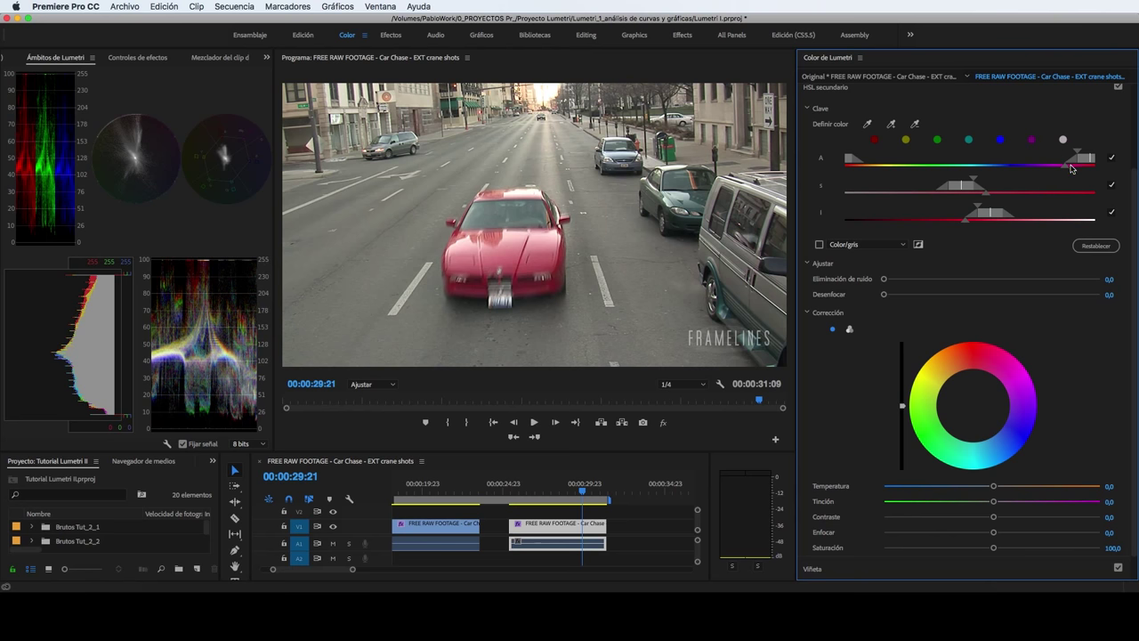
left_click_drag(1068, 171, 1065, 151)
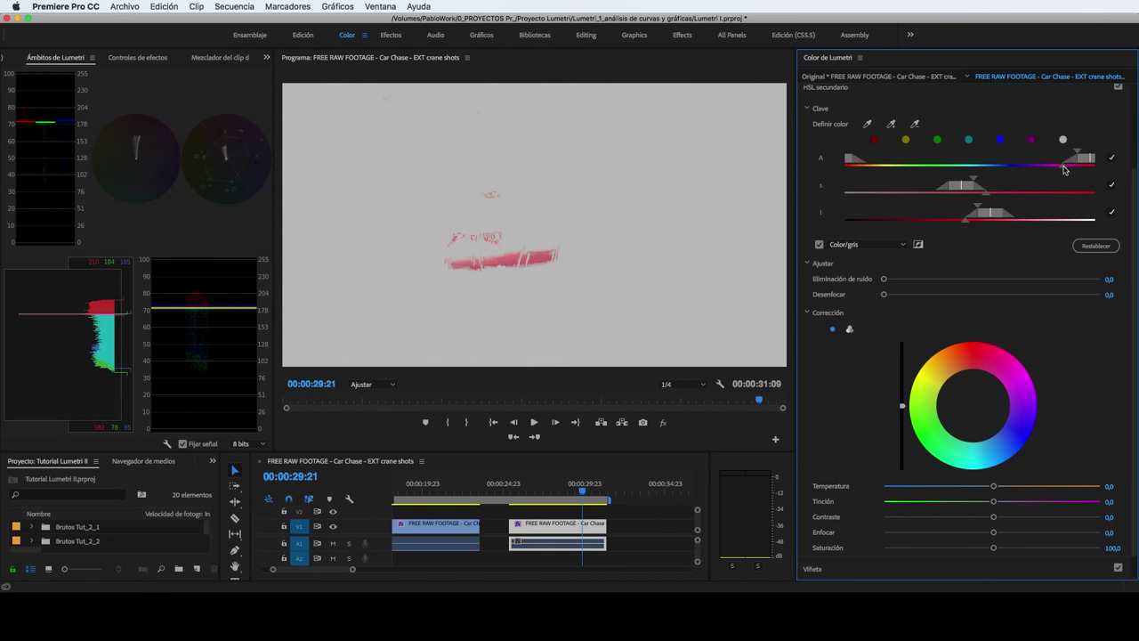
- Narrow the key's hue range and widen its saturation range toward lower saturation
left_click_drag(1068, 151, 1070, 152)
left_click_drag(1066, 153, 1073, 155)
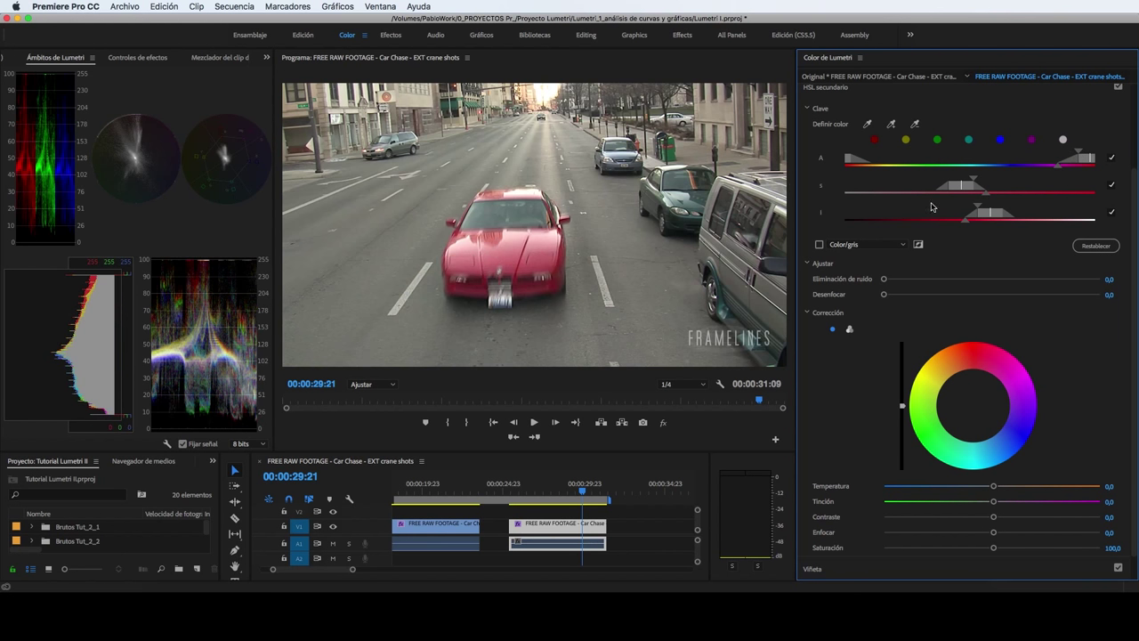
mouse_move(986, 196)
left_mouse_down()
mouse_move(1023, 195)
mouse_move(990, 190)
left_mouse_up()
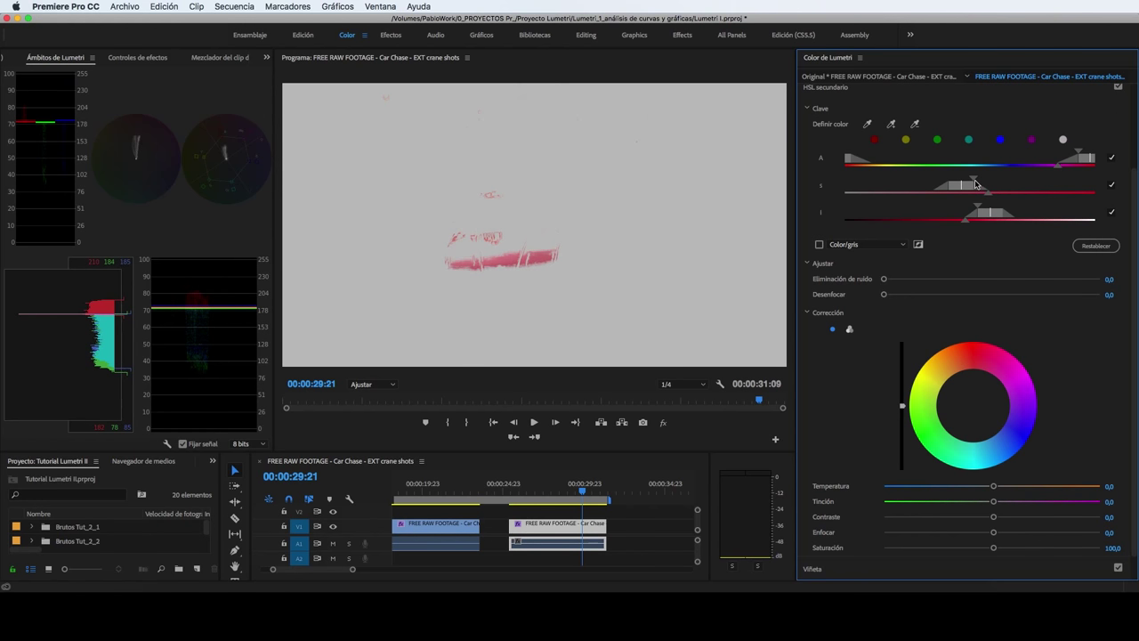
left_click_drag(989, 190, 998, 182)
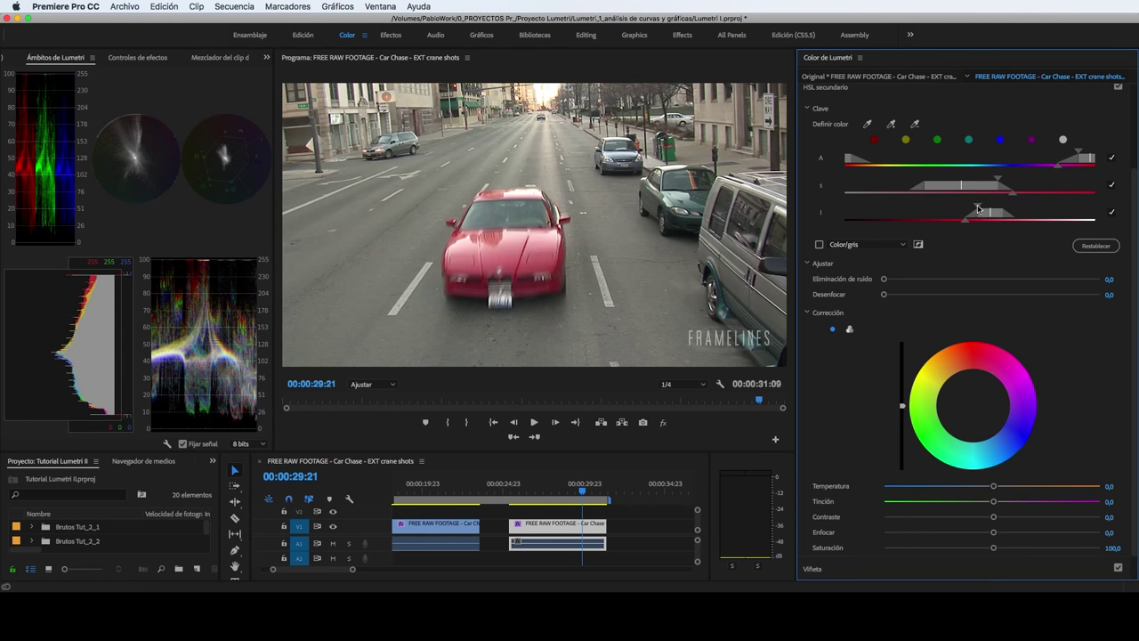
- Widen the key's lightness range toward darker tones so more of the car is keyed
left_click_drag(978, 209, 938, 225)
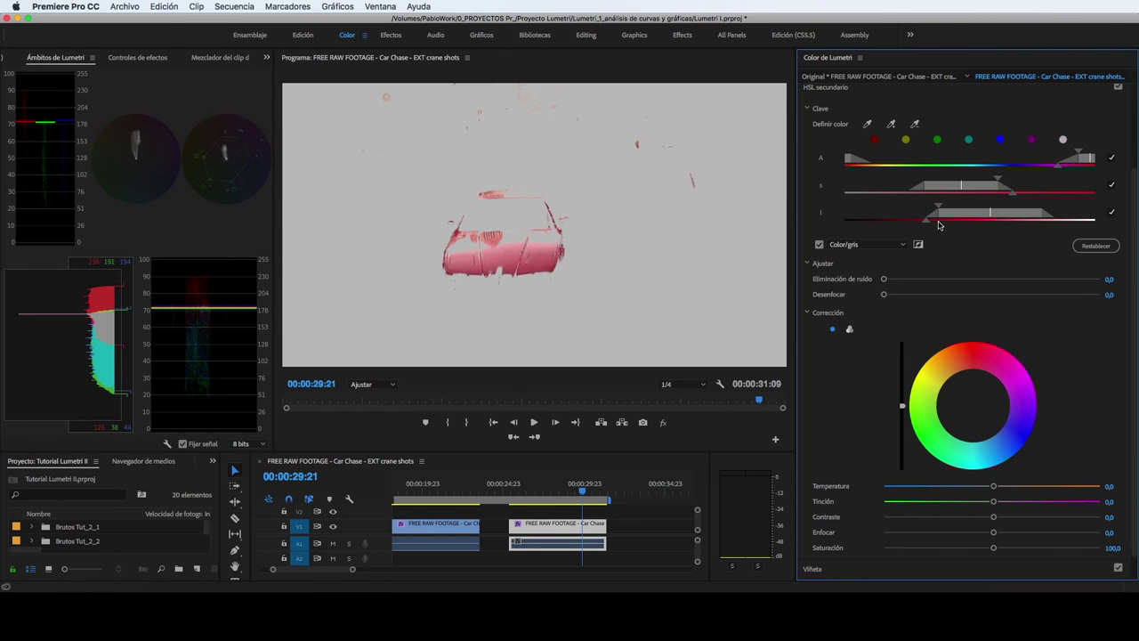
left_click_drag(938, 225, 928, 225)
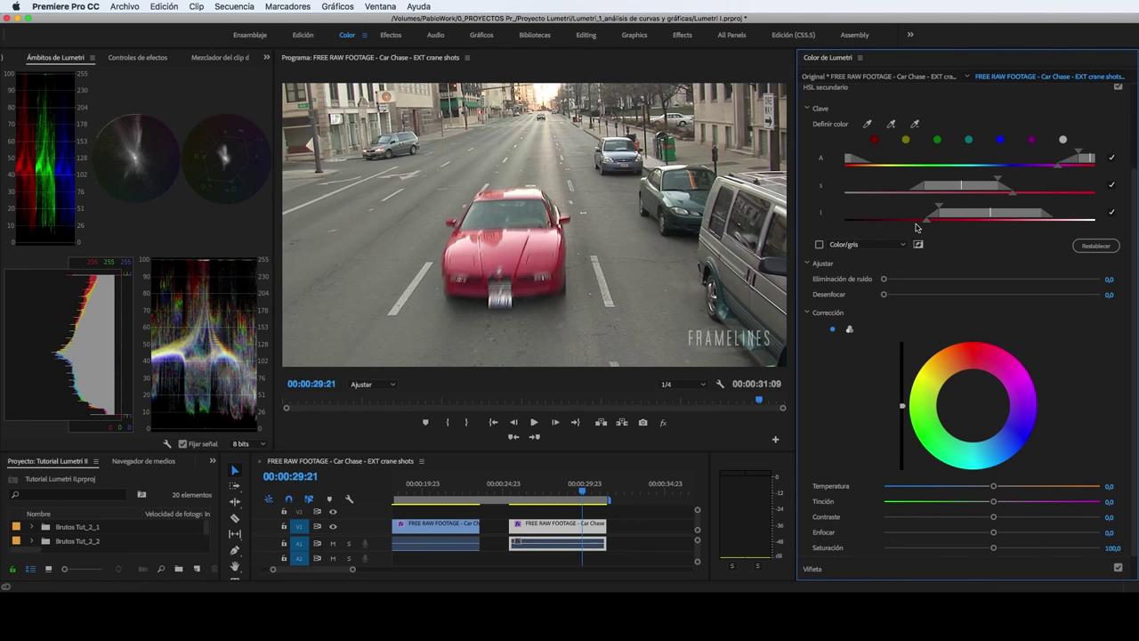
left_click_drag(926, 222, 886, 229)
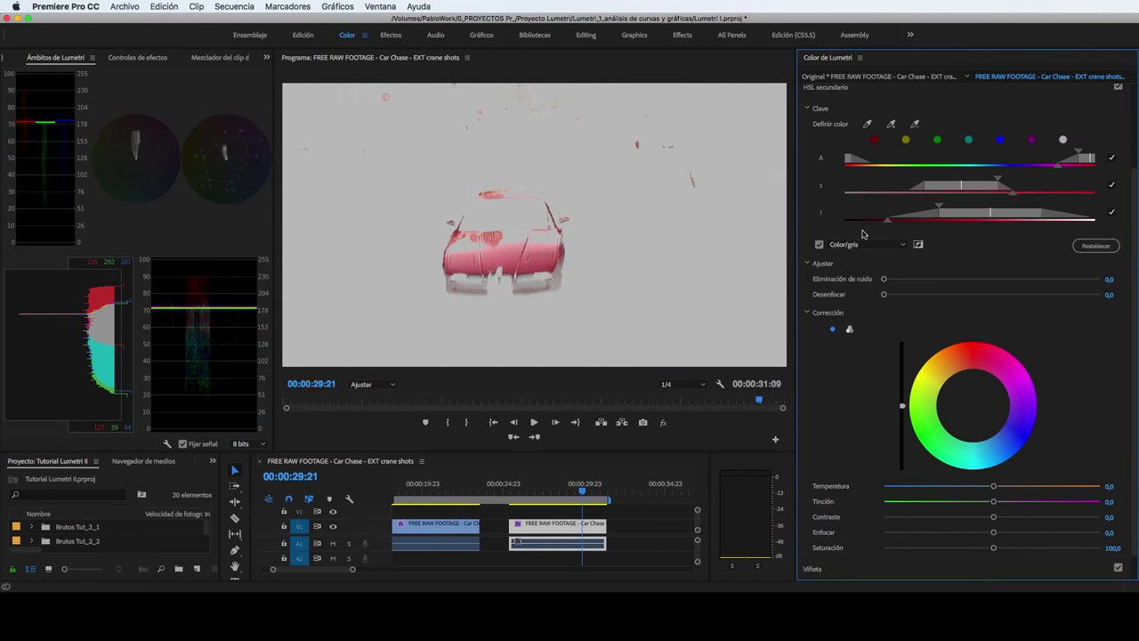
left_click_drag(887, 221, 915, 209)
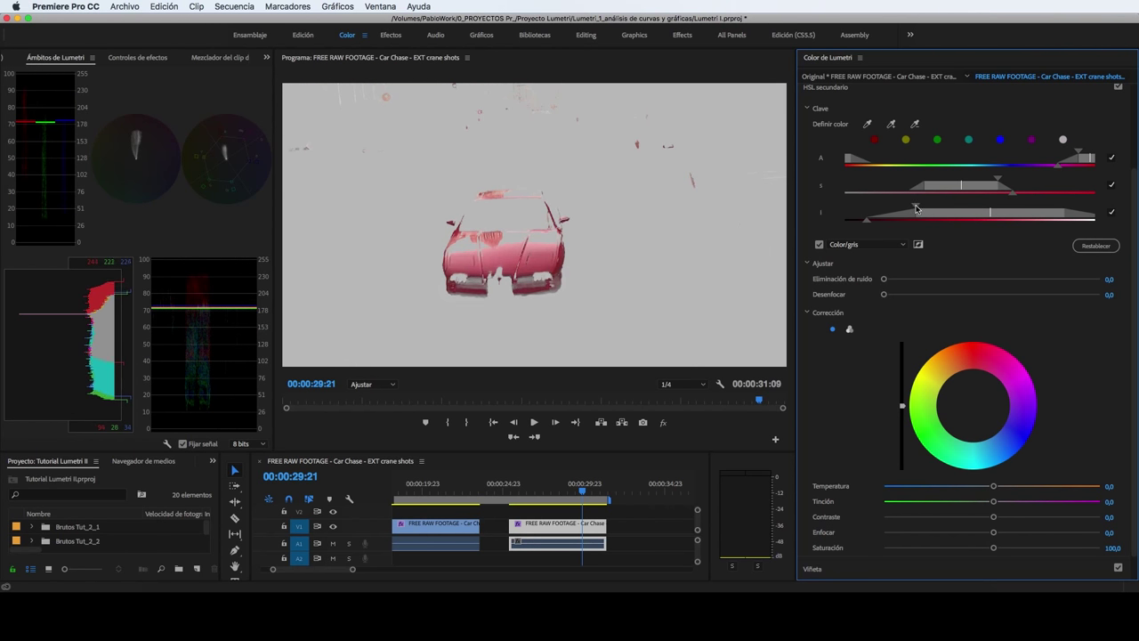
left_click_drag(916, 208, 917, 208)
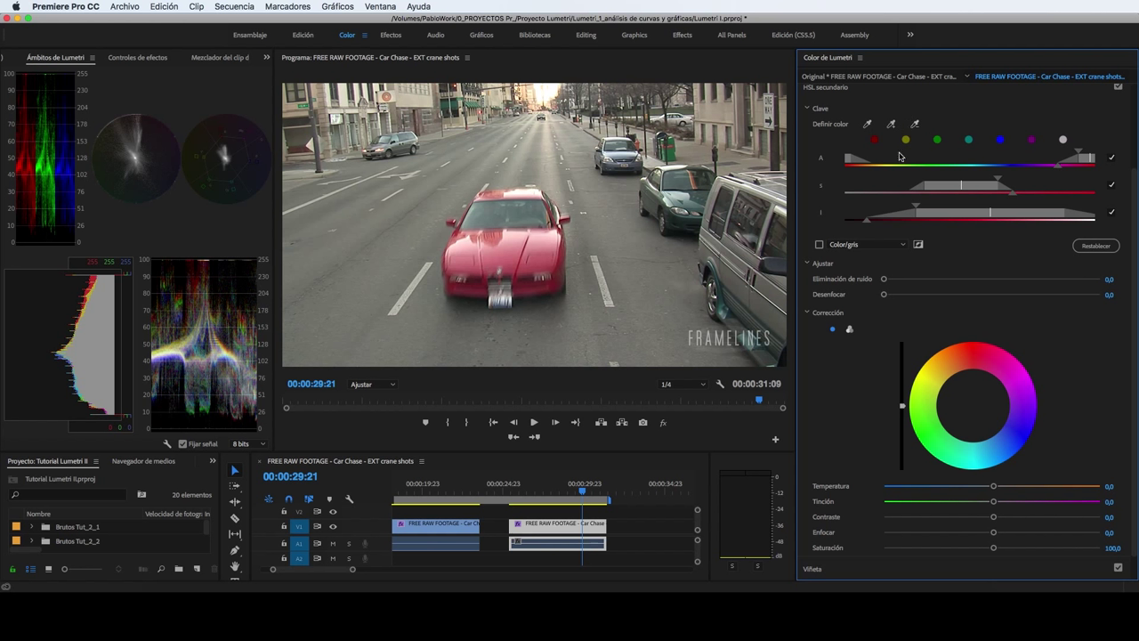
left_click(891, 123)
- Add another red shade of the car to the key and preview the mask as Color/Black
left_click(542, 246)
left_click(819, 245)
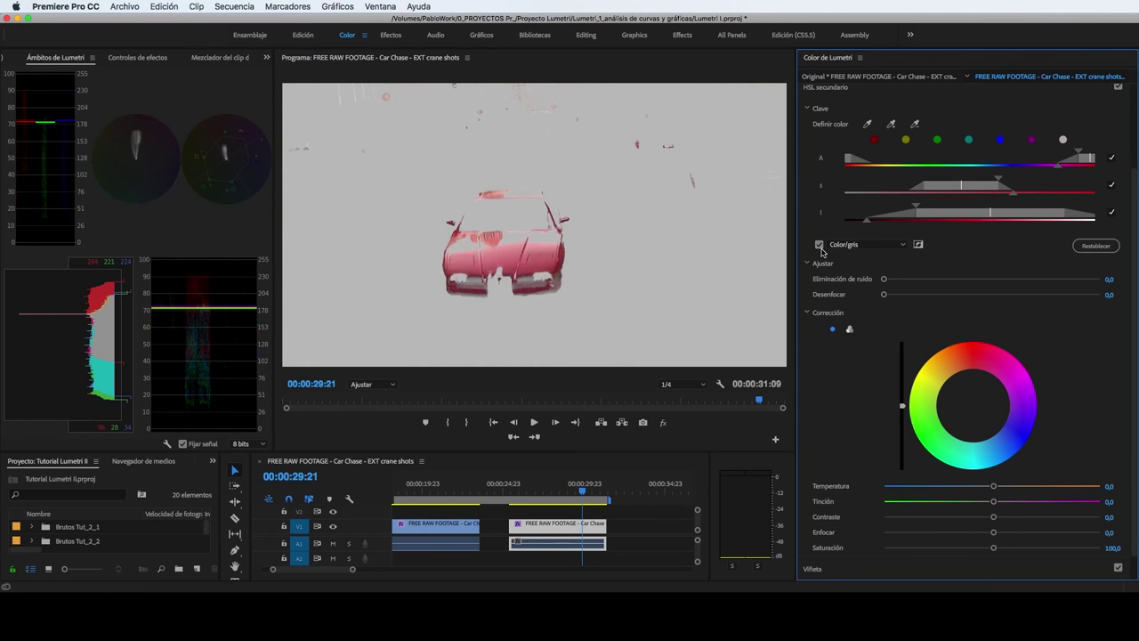
left_click(864, 244)
left_click(854, 263)
- Compare Black/White and Color/Gray mask previews, settle on Color/Black, then turn the preview off
left_click(866, 245)
left_click(866, 278)
left_click(893, 247)
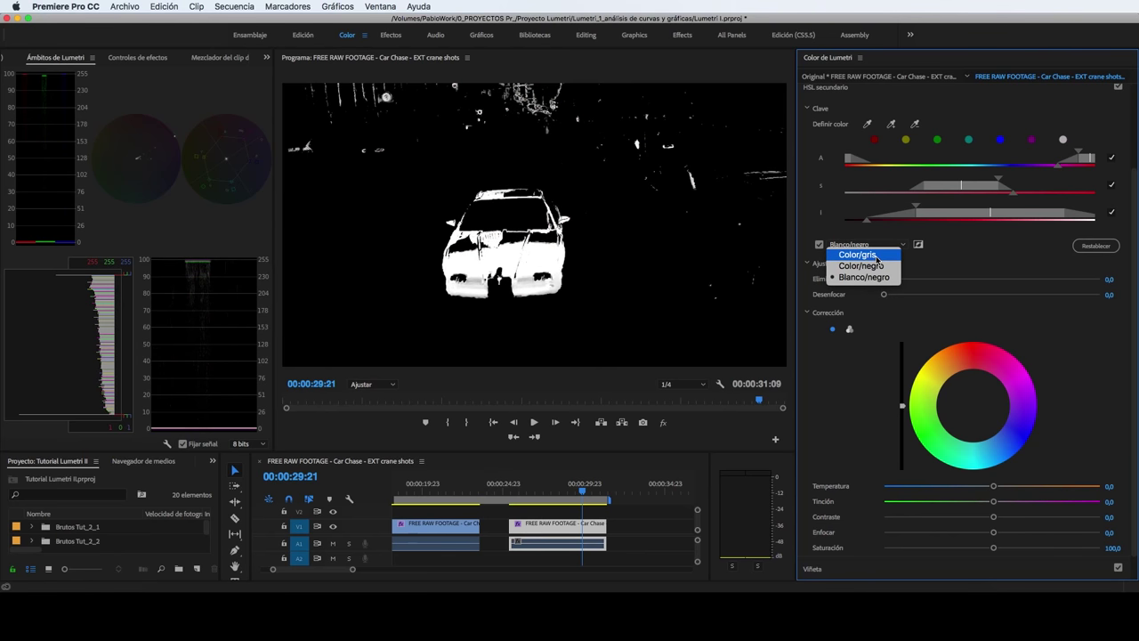
left_click(877, 257)
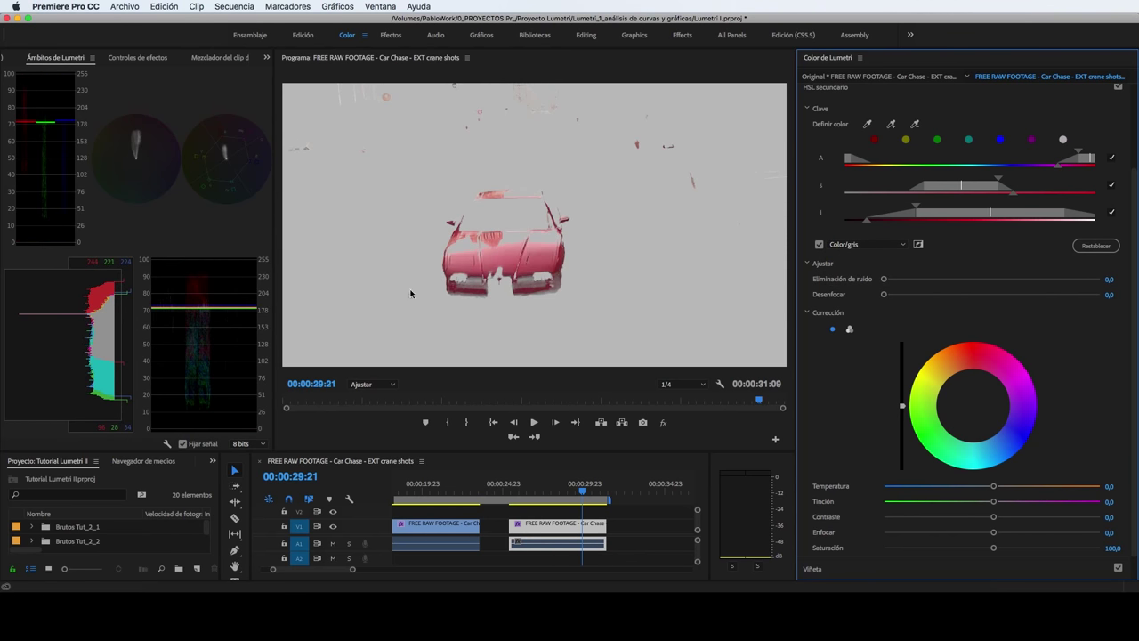
left_click(865, 245)
left_click(865, 266)
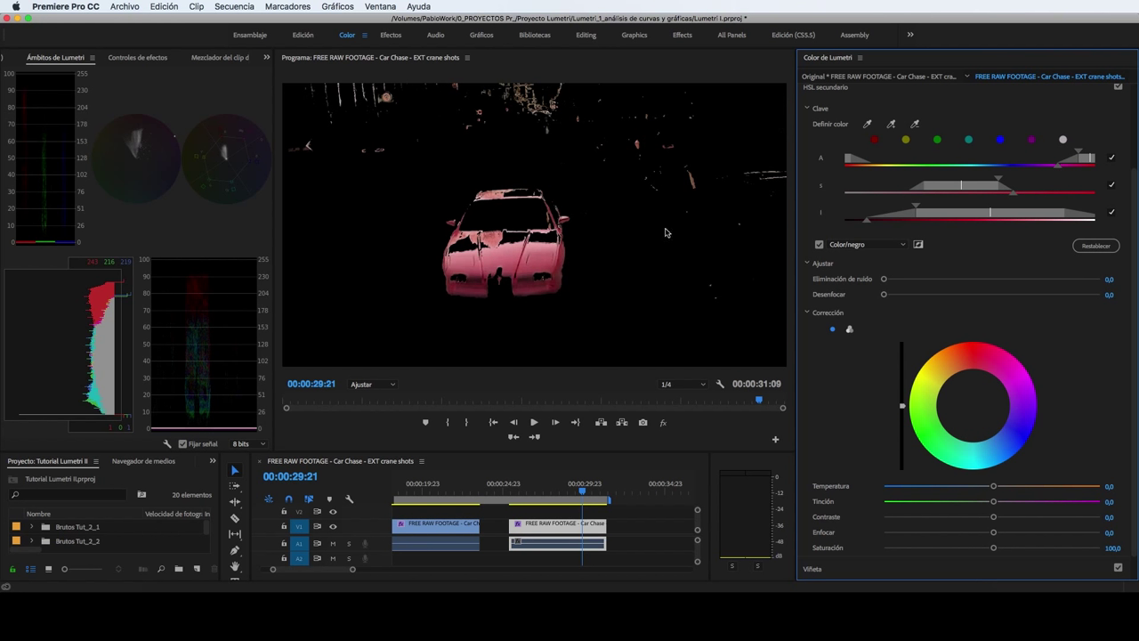
left_click(818, 245)
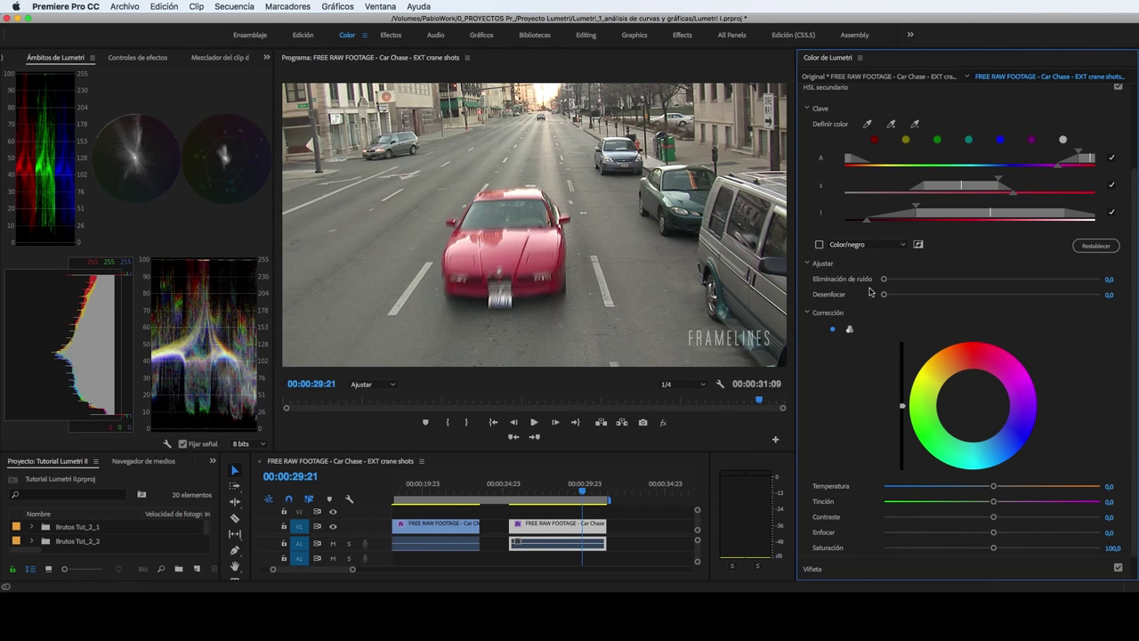
- Try blurring the key's edges, remove the blur again, and turn off the mask preview
scroll(1110, 356, "down", 2)
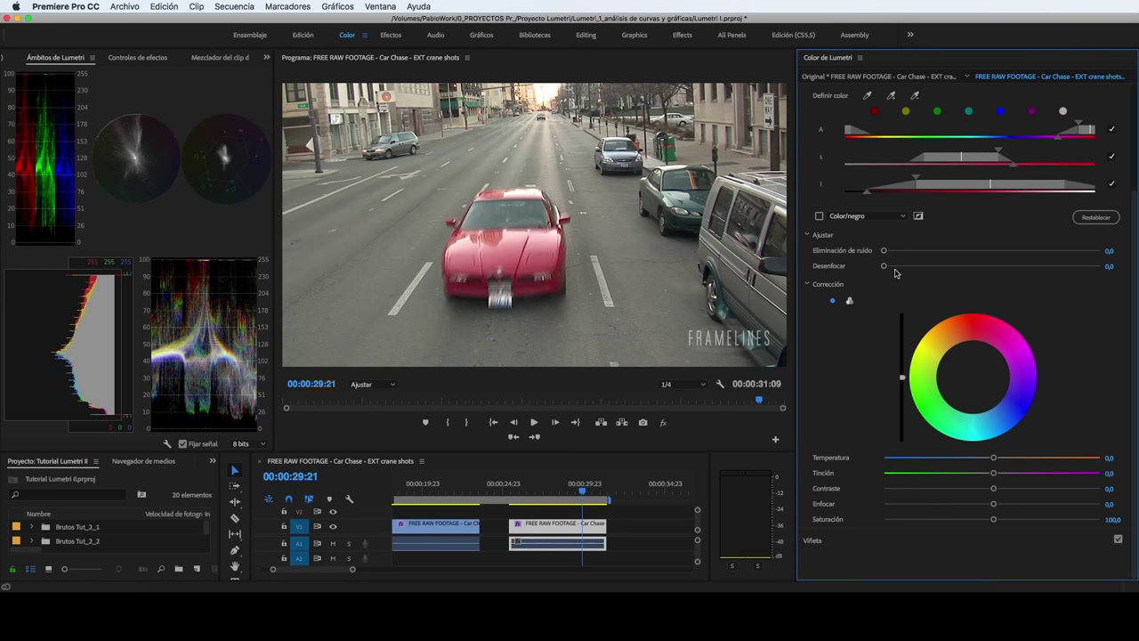
left_click_drag(885, 269, 930, 275)
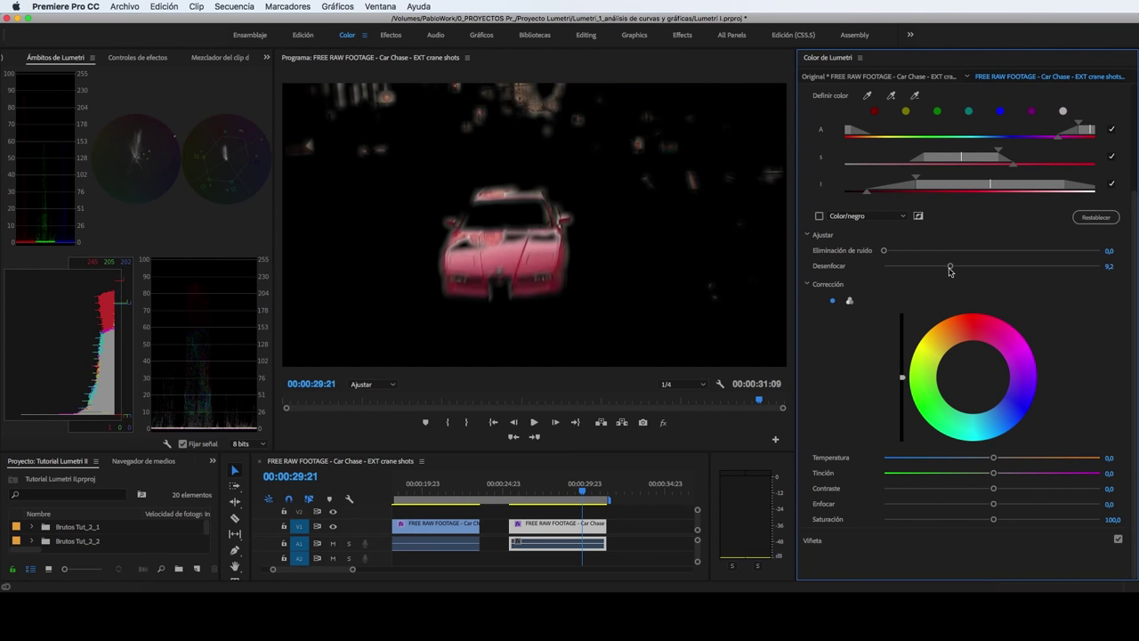
left_click_drag(930, 275, 867, 280)
left_click(819, 216)
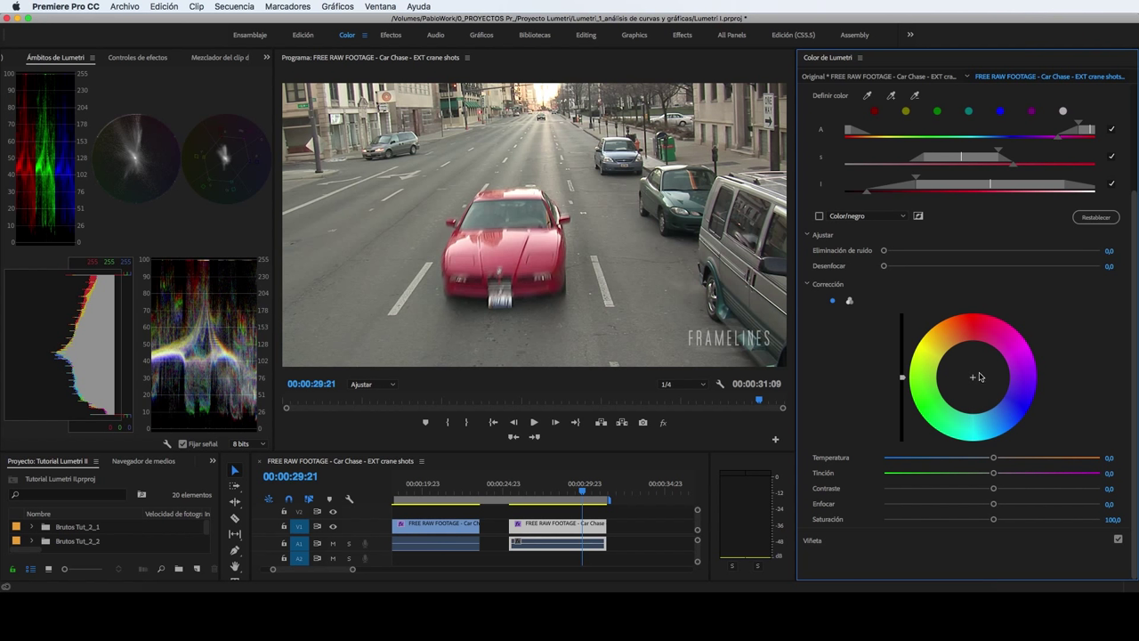
- Recolour the car with temperature 21.1, tint 24.4, saturation 77.8 and lower brightness, then disable it
left_click_drag(973, 380, 1013, 368)
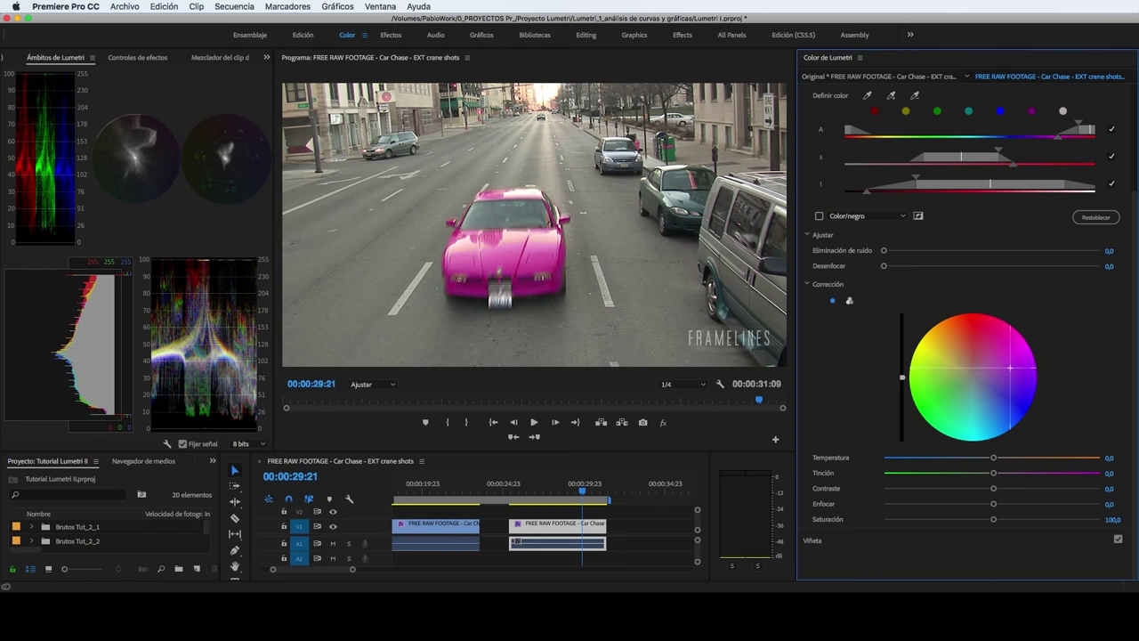
mouse_move(586, 492)
left_mouse_down()
mouse_move(568, 494)
mouse_move(586, 491)
left_mouse_up()
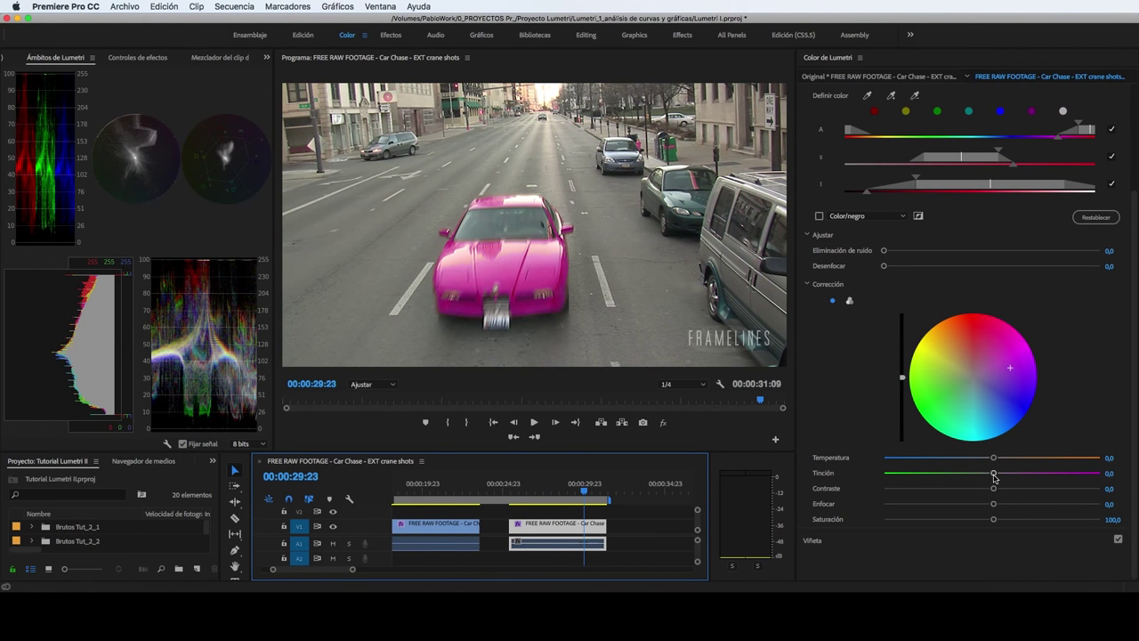
mouse_move(995, 478)
left_mouse_down()
mouse_move(1024, 481)
mouse_move(1012, 458)
left_mouse_up()
left_click(1016, 459)
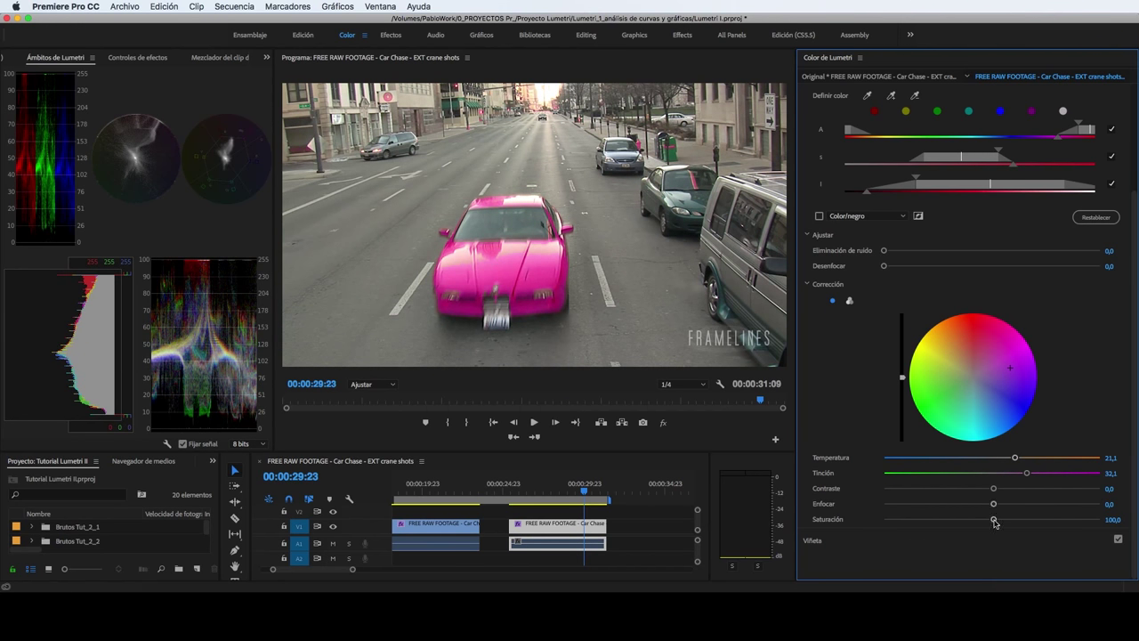
left_click_drag(994, 522, 967, 520)
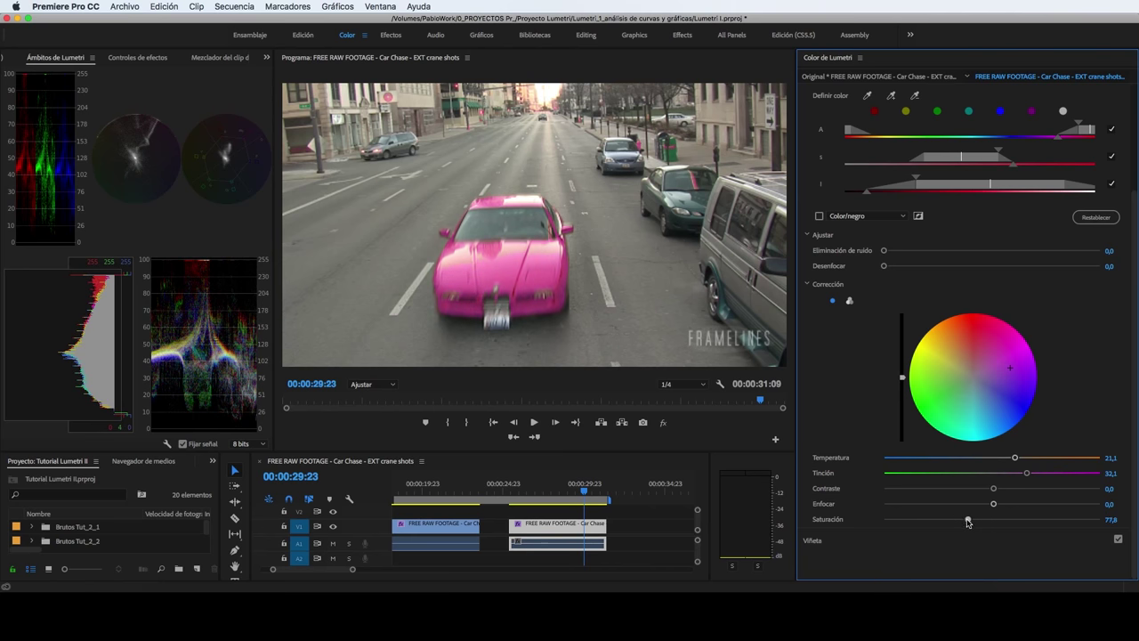
left_click_drag(1027, 474, 1019, 474)
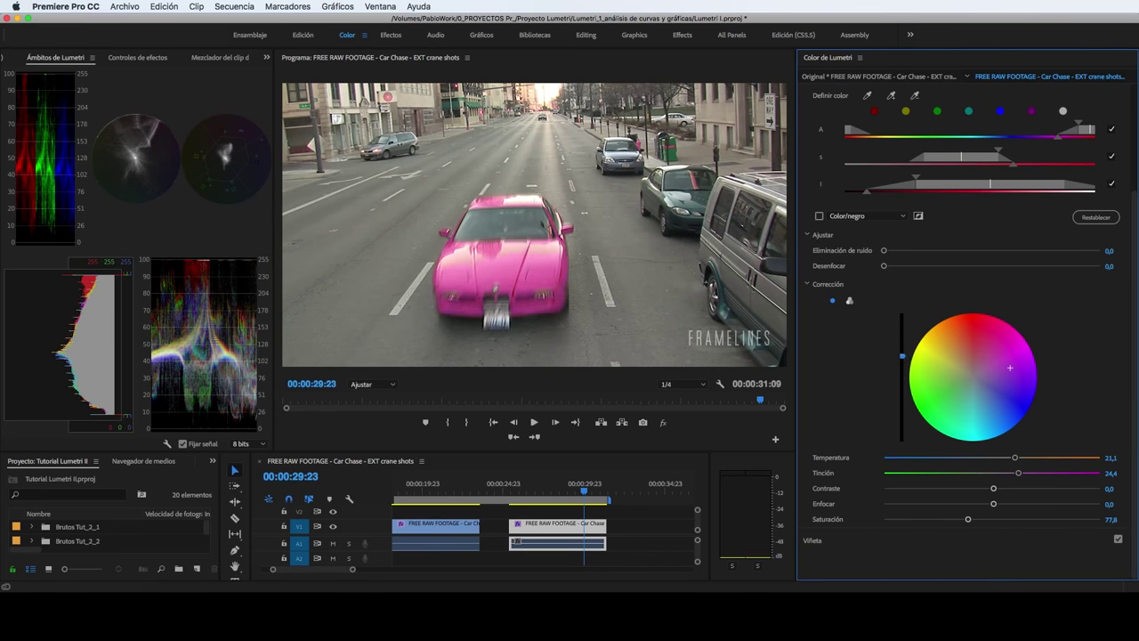
left_click_drag(903, 356, 903, 393)
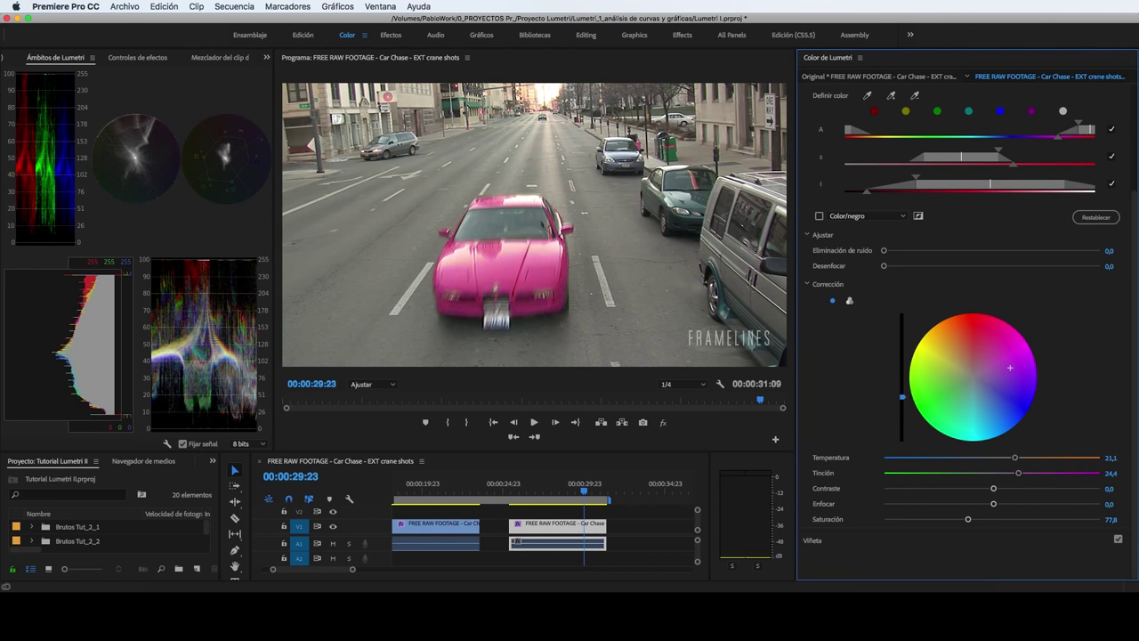
scroll(1118, 178, "up", 3)
left_click(1118, 194)
- Toggle the HSL Secondary correction on and off to compare, leaving it enabled
left_click(1118, 193)
left_click(1118, 193)
left_click(1118, 193)
left_click(1118, 193)
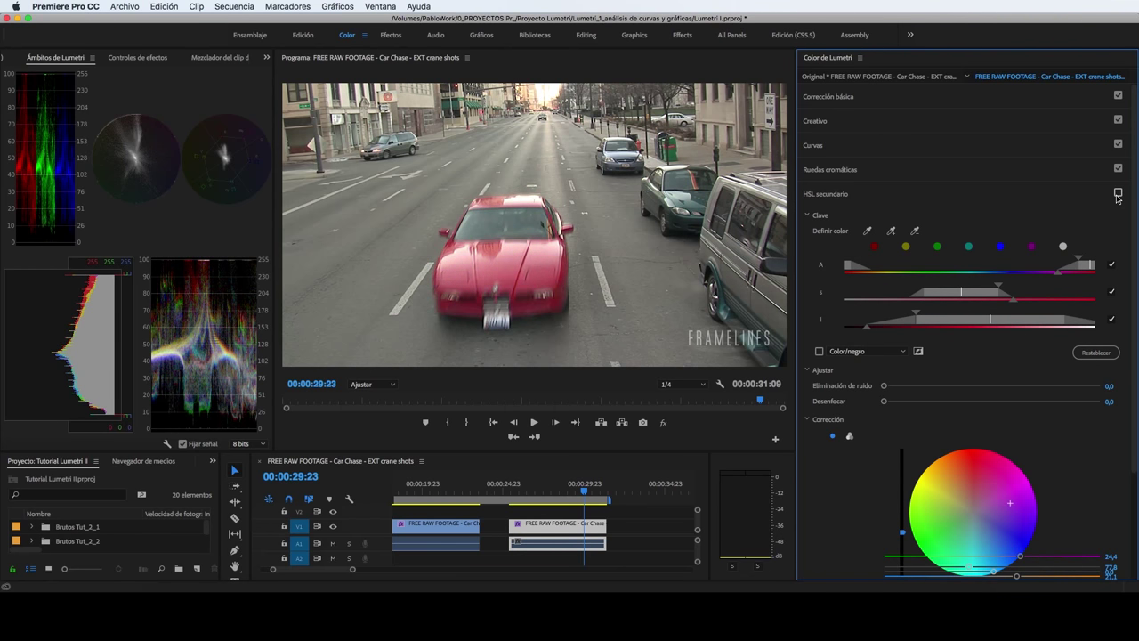
left_click(1118, 193)
- Play the clip to review the recolour, return to 29:11, and preview the key as Color/Black
left_click_drag(583, 492, 512, 498)
key("space")
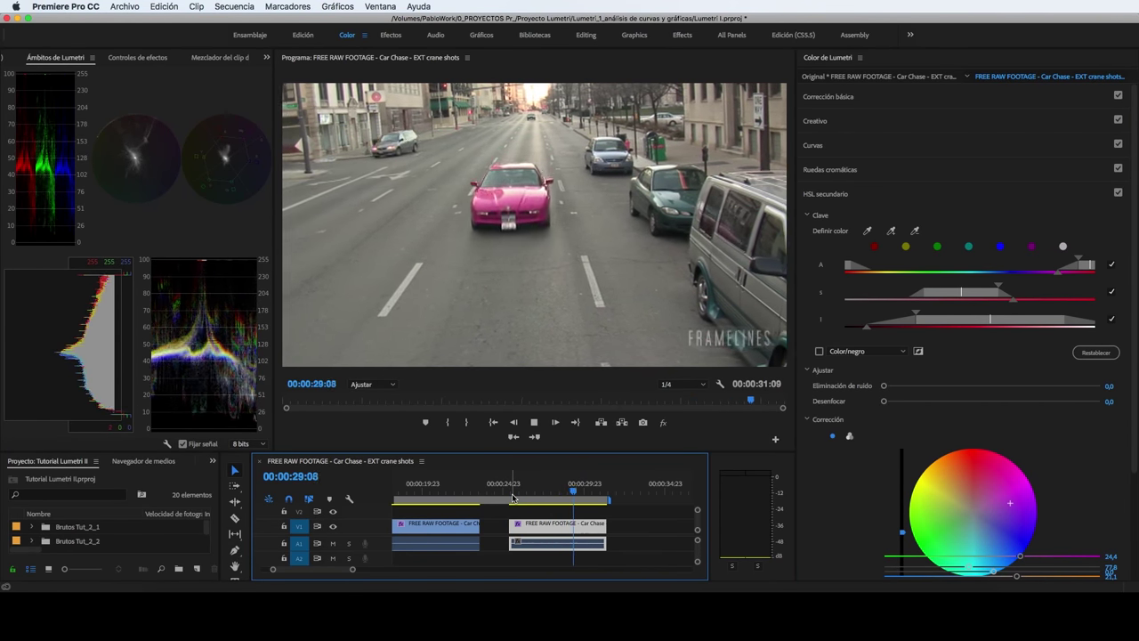
key("space")
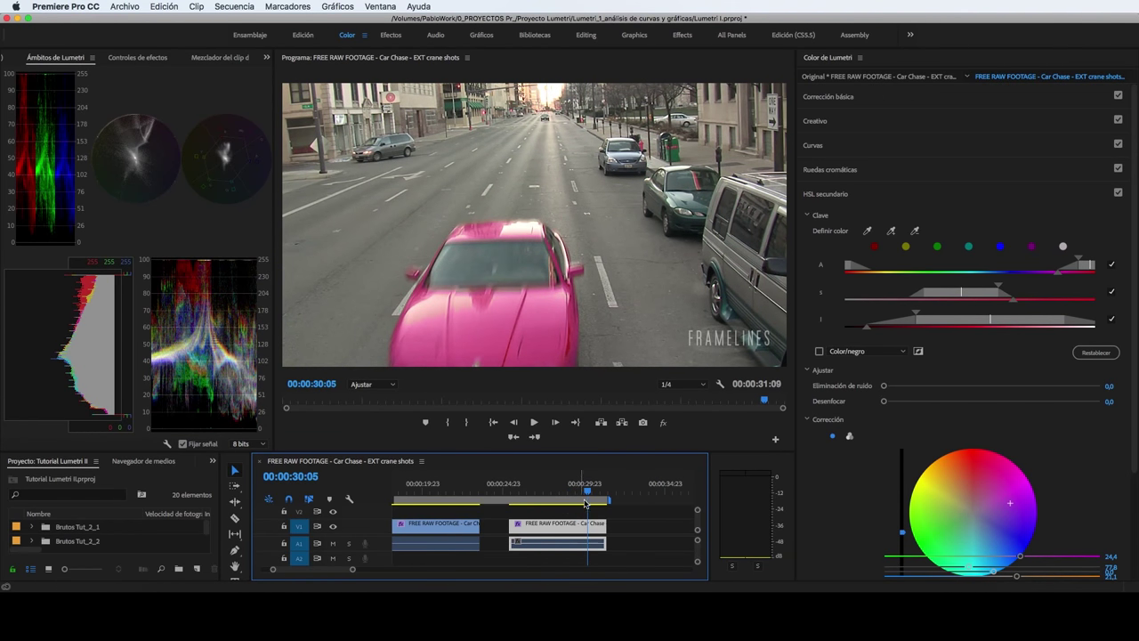
left_click(577, 494)
left_click_drag(577, 494, 570, 494)
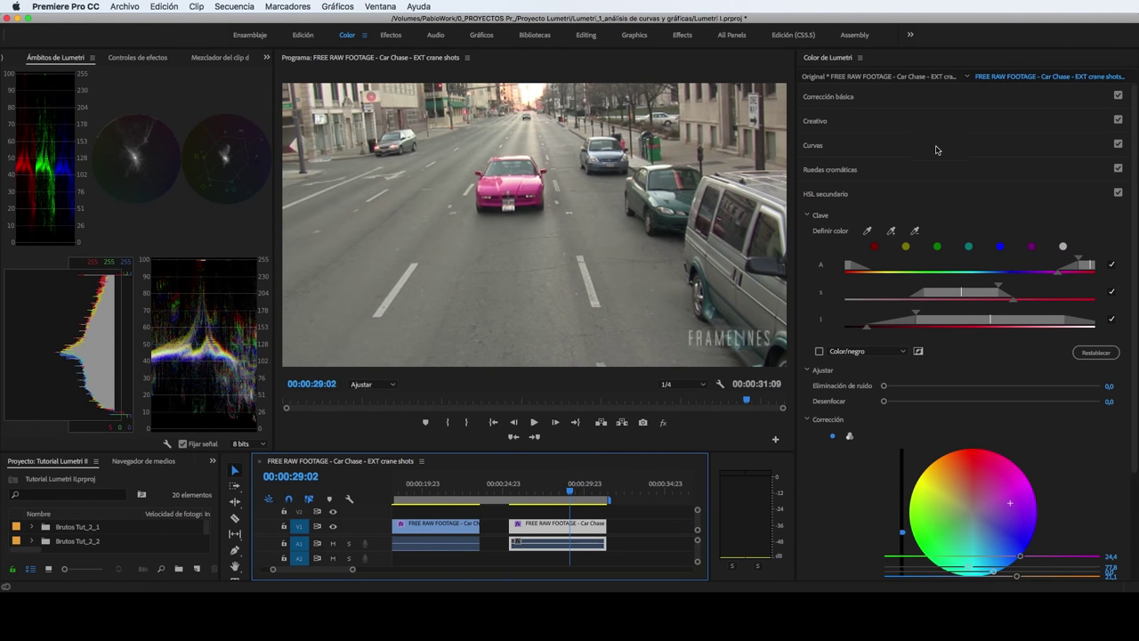
scroll(937, 238, "down", 3)
scroll(938, 238, "up", 1)
left_click(819, 252)
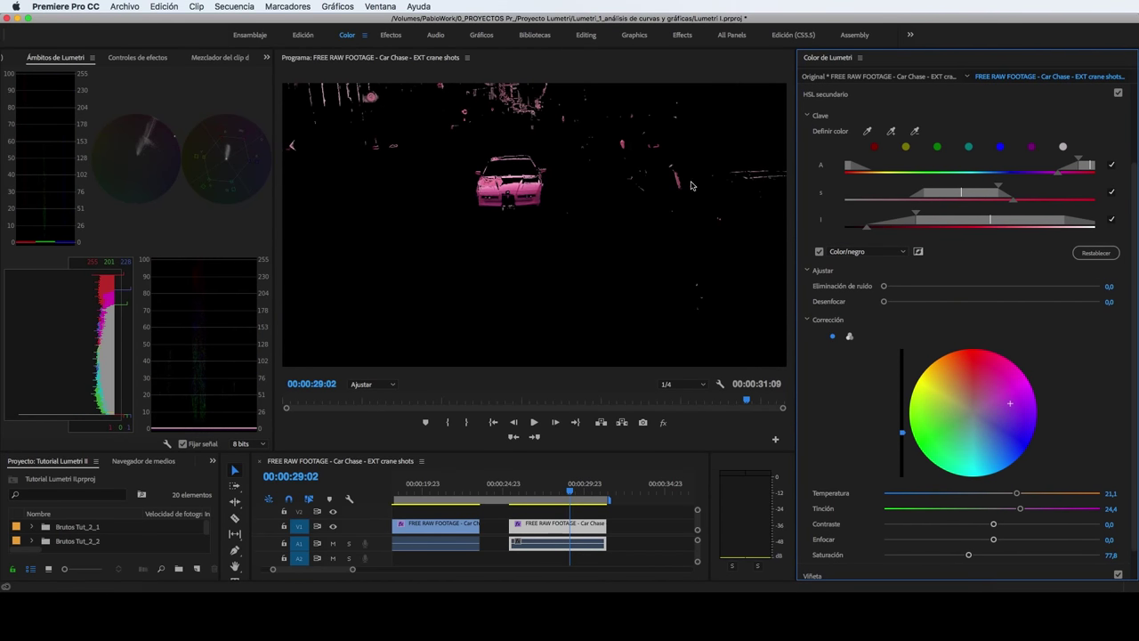
- Add a rectangle mask to the Lumetri Color effect in Effect Controls and move it onto the road
left_click(141, 63)
left_click(52, 145)
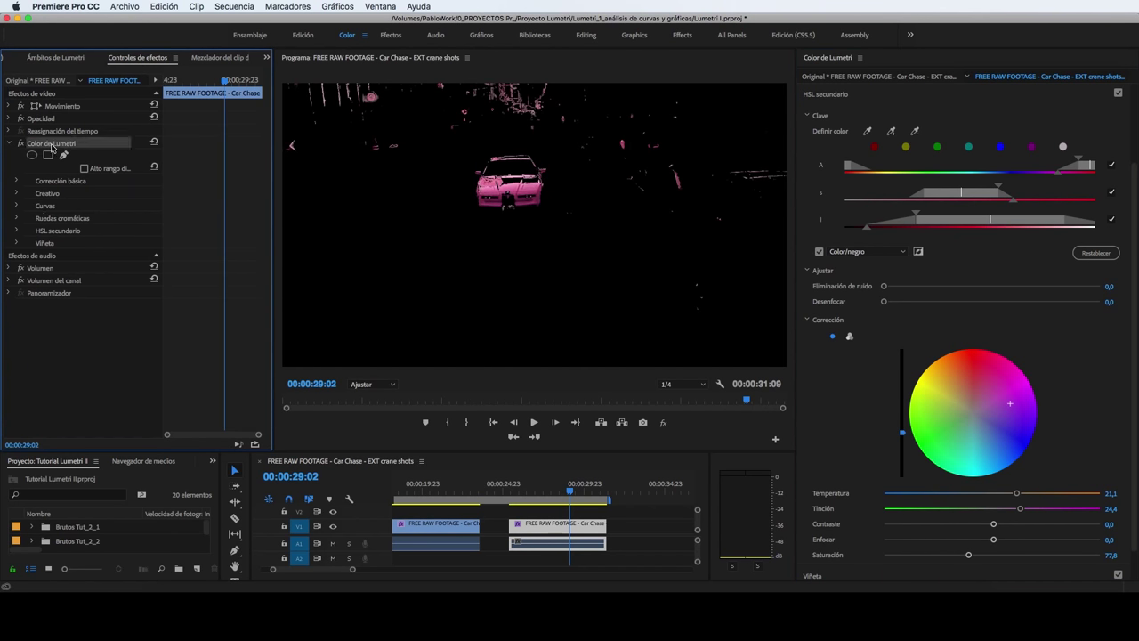
left_click(47, 156)
left_click_drag(521, 240, 399, 348)
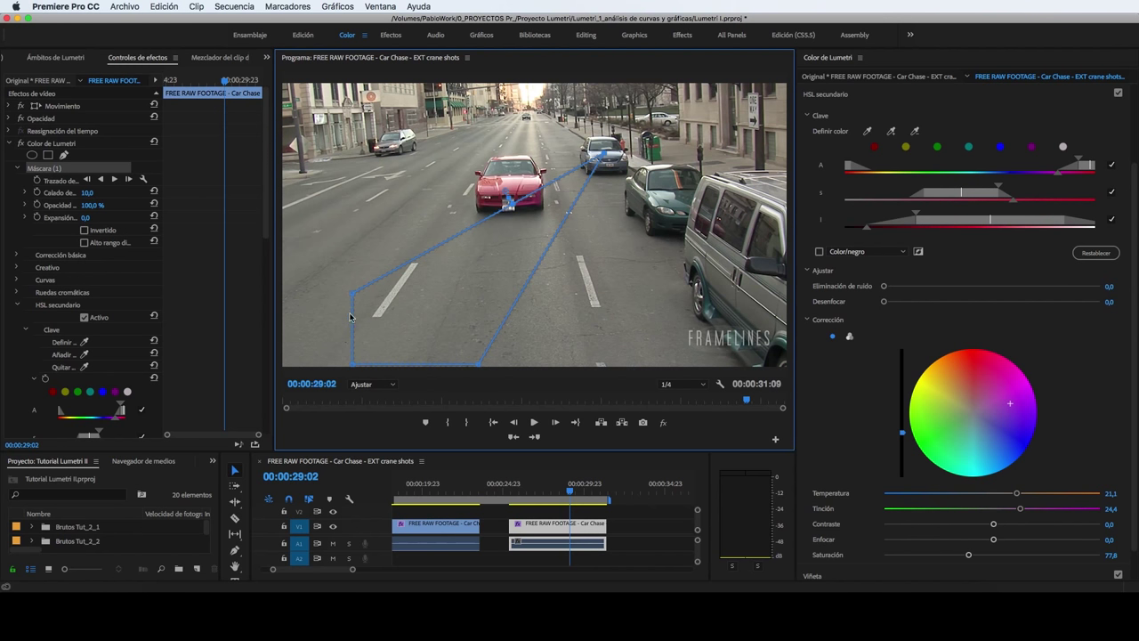
- Drag the mask's vertices into a trapezoid over the lane, from horizon to wide base
left_click_drag(356, 299, 511, 121)
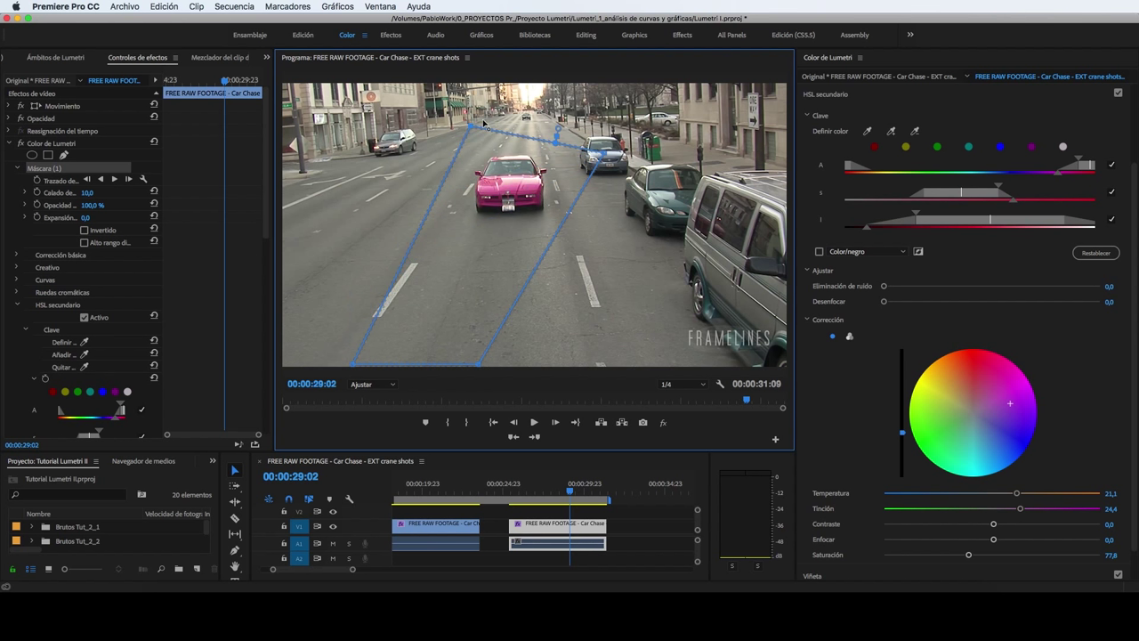
left_click_drag(511, 121, 500, 114)
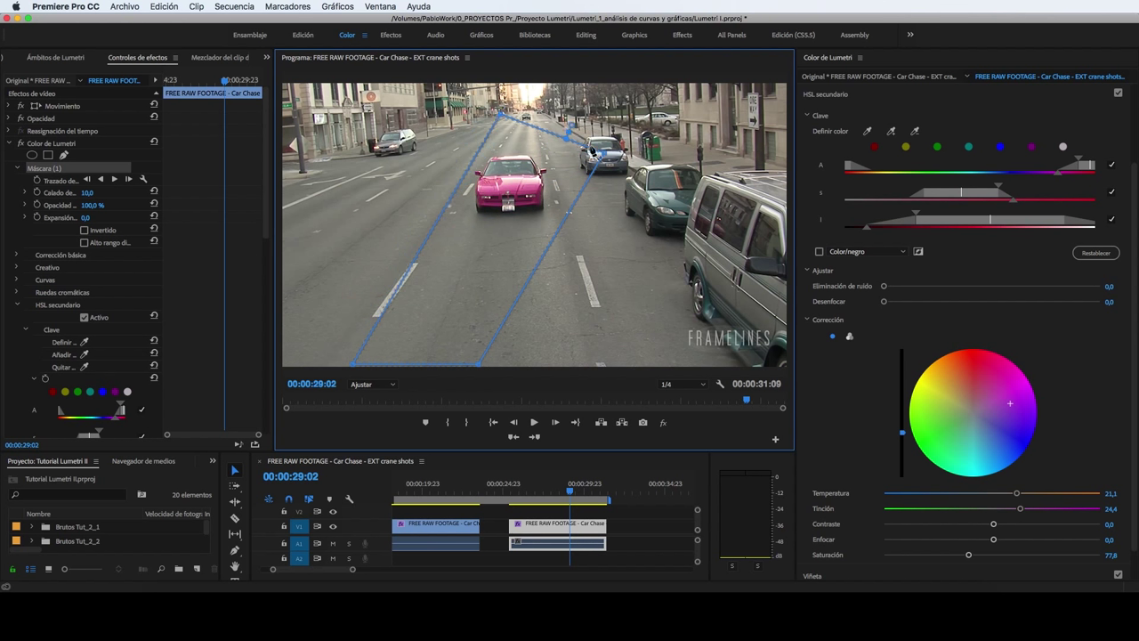
left_click_drag(606, 158, 552, 116)
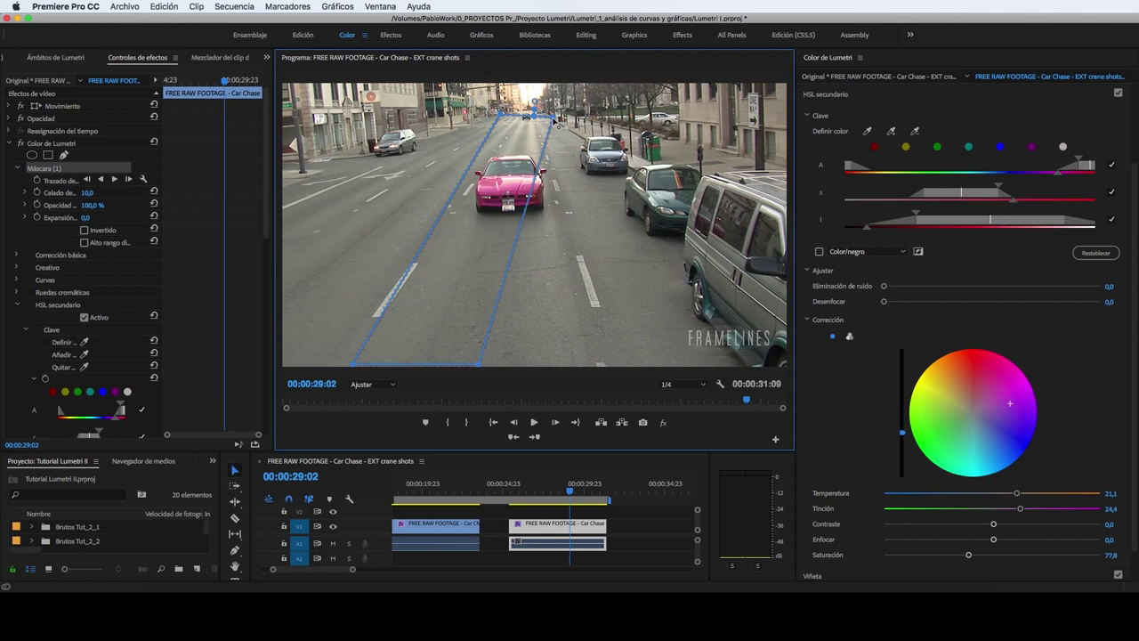
left_click_drag(478, 364, 685, 364)
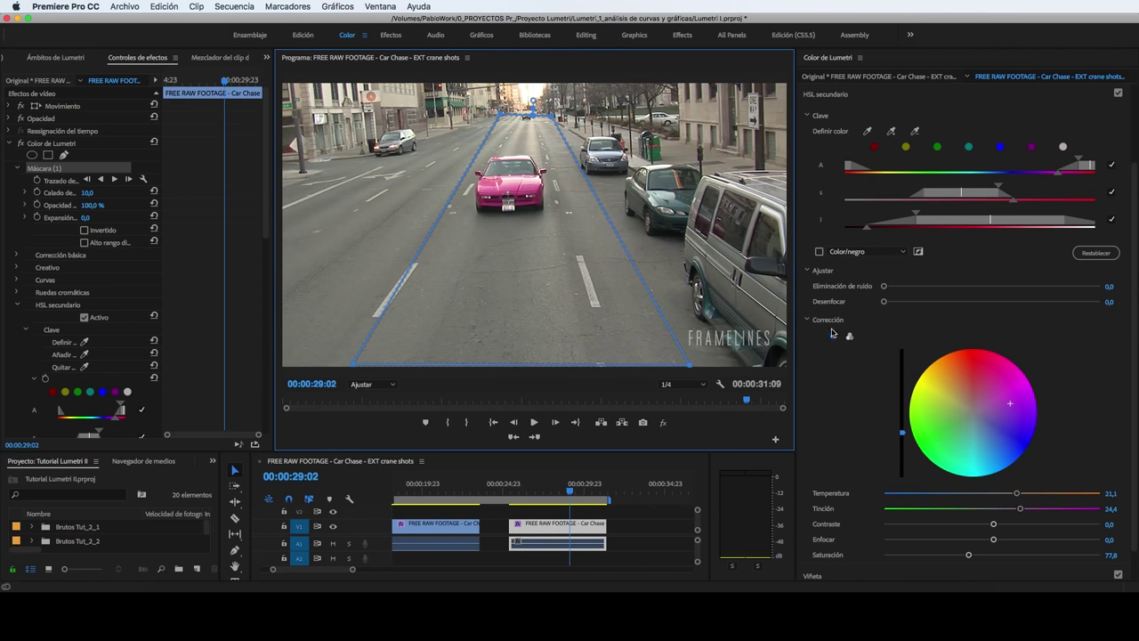
left_click_drag(566, 488, 514, 494)
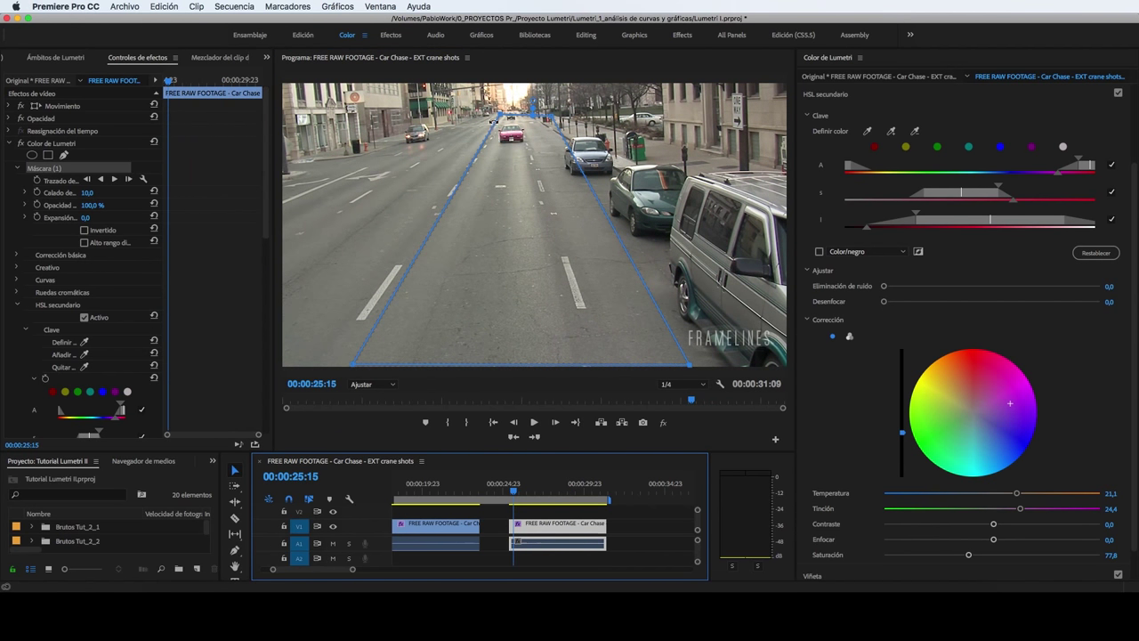
left_click_drag(495, 116, 487, 114)
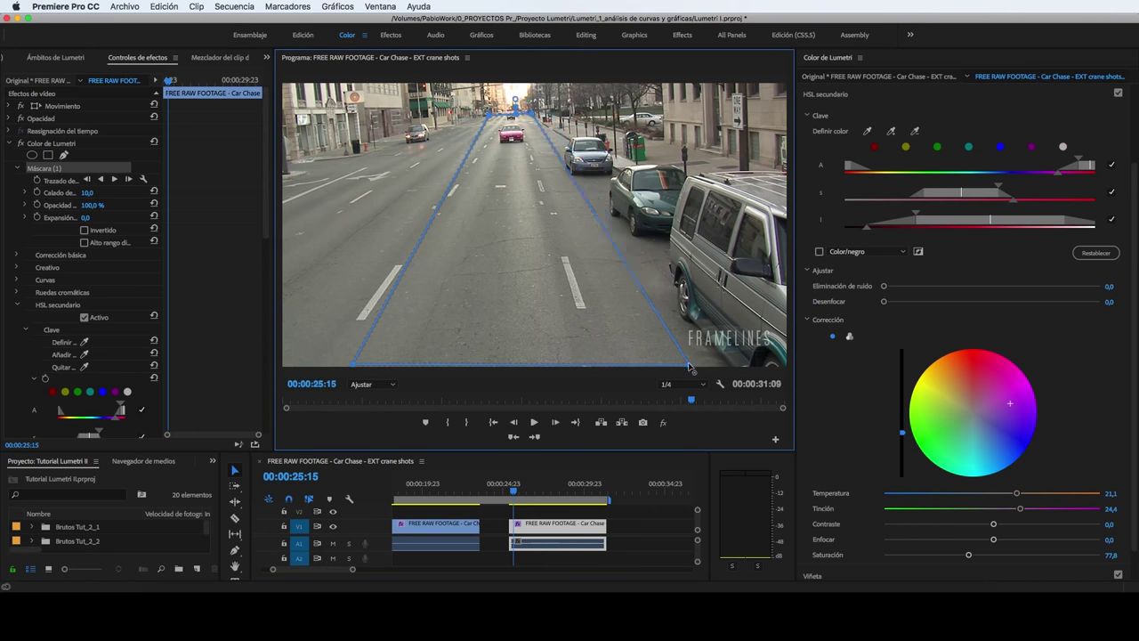
left_click_drag(513, 494, 536, 495)
left_click(488, 116)
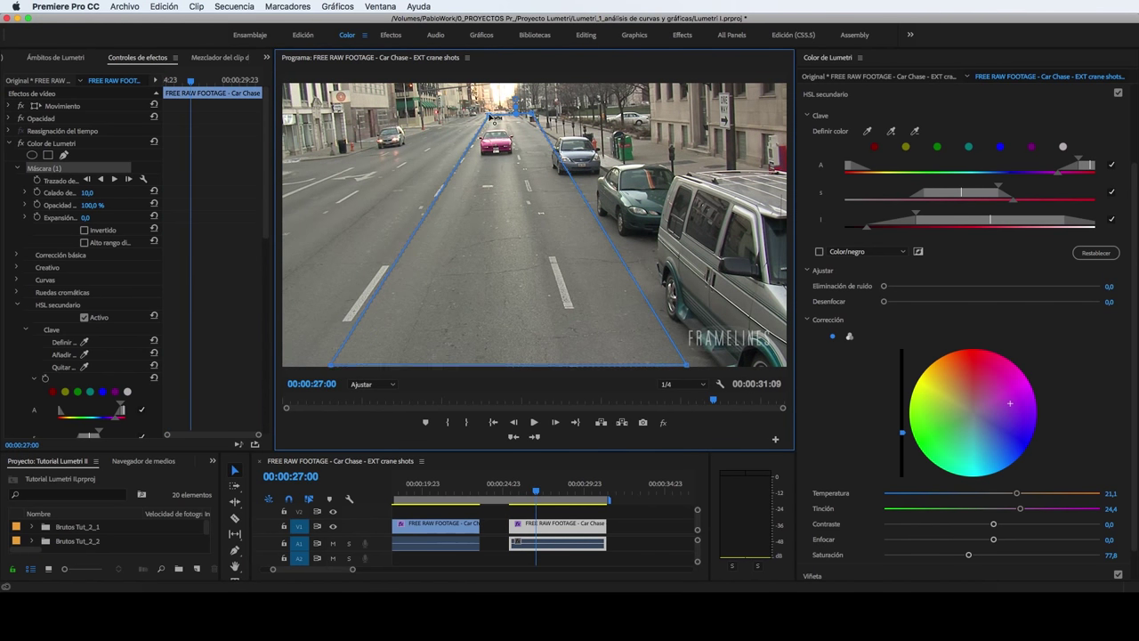
- Play the clip, then pull the mask's bottom-left corner further left and scrub back to check
left_click(525, 495)
key("space")
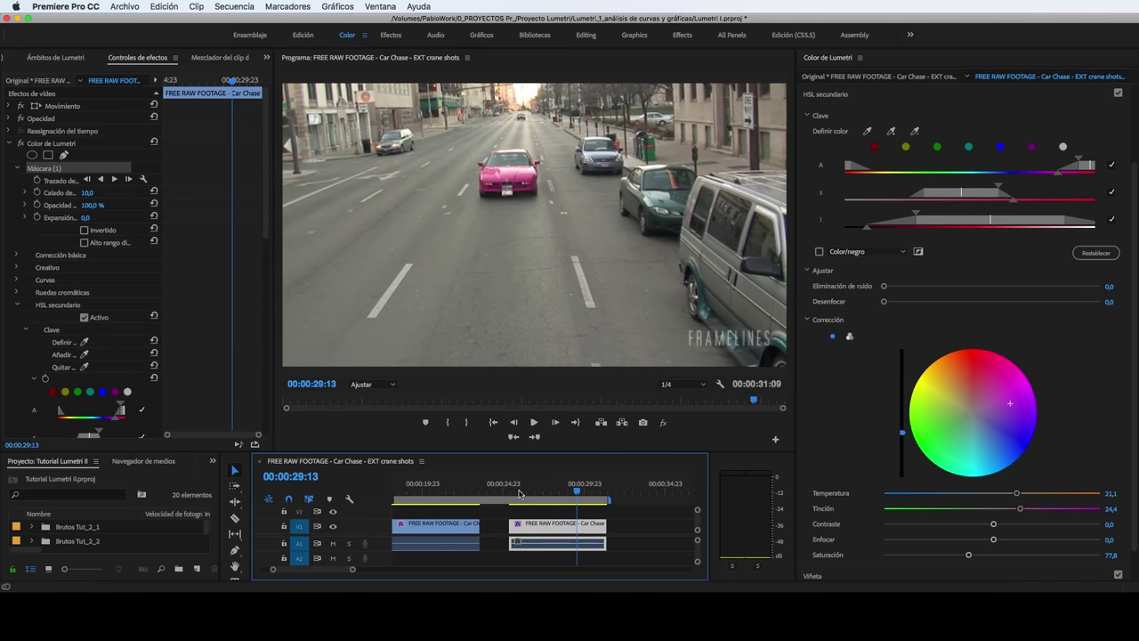
key("space")
left_click_drag(329, 365, 306, 368)
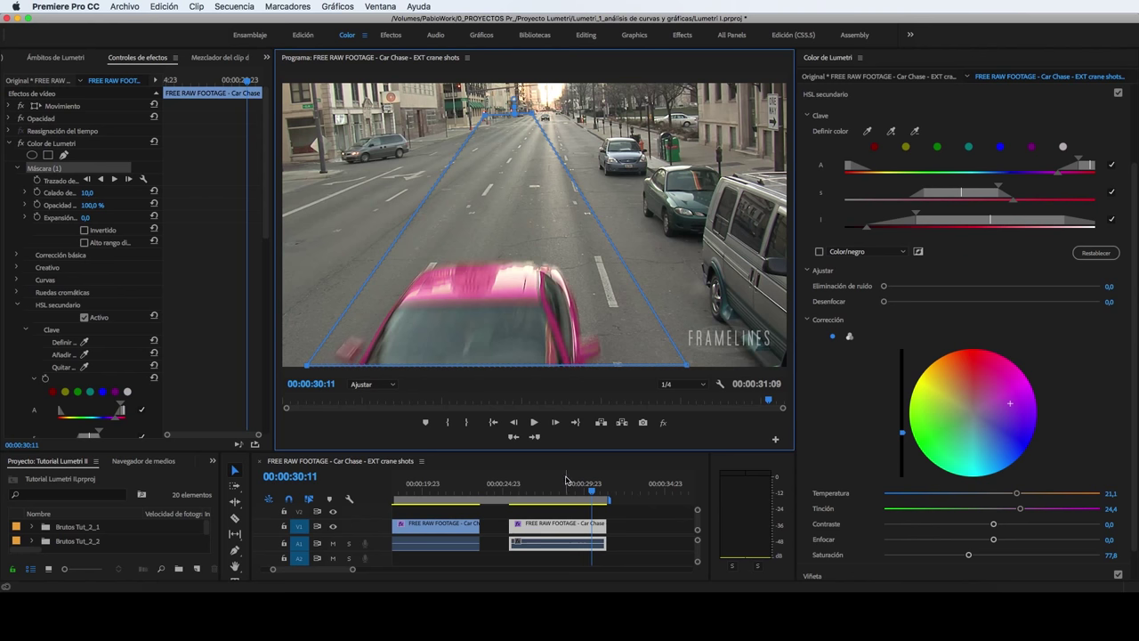
left_click_drag(590, 484, 557, 483)
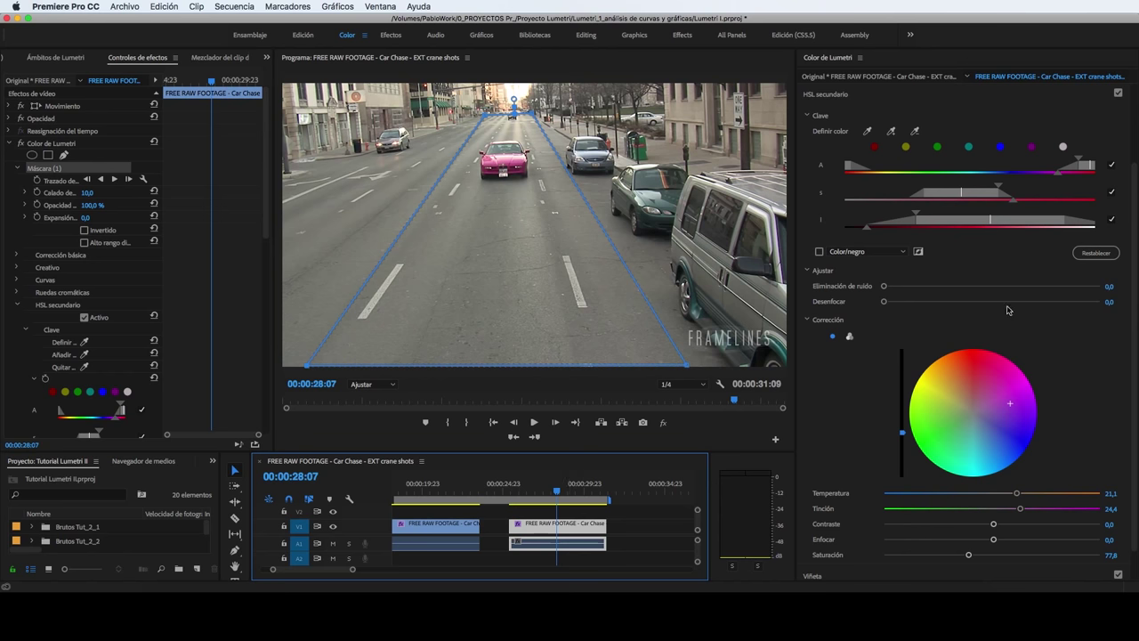
scroll(1001, 316, "down", 2)
scroll(1010, 309, "up", 1)
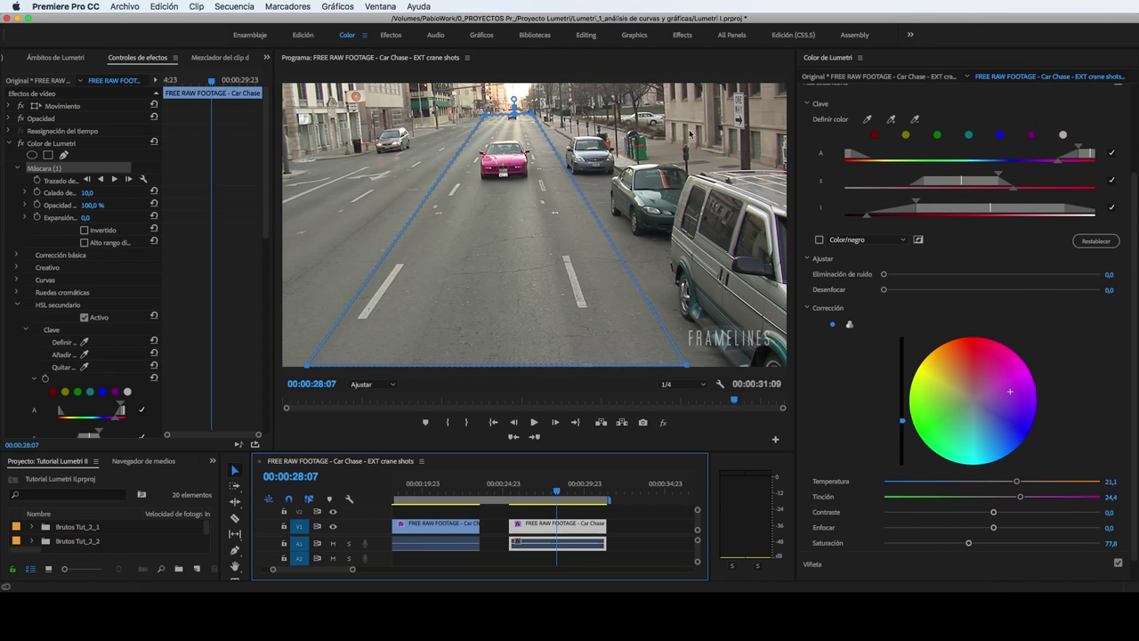